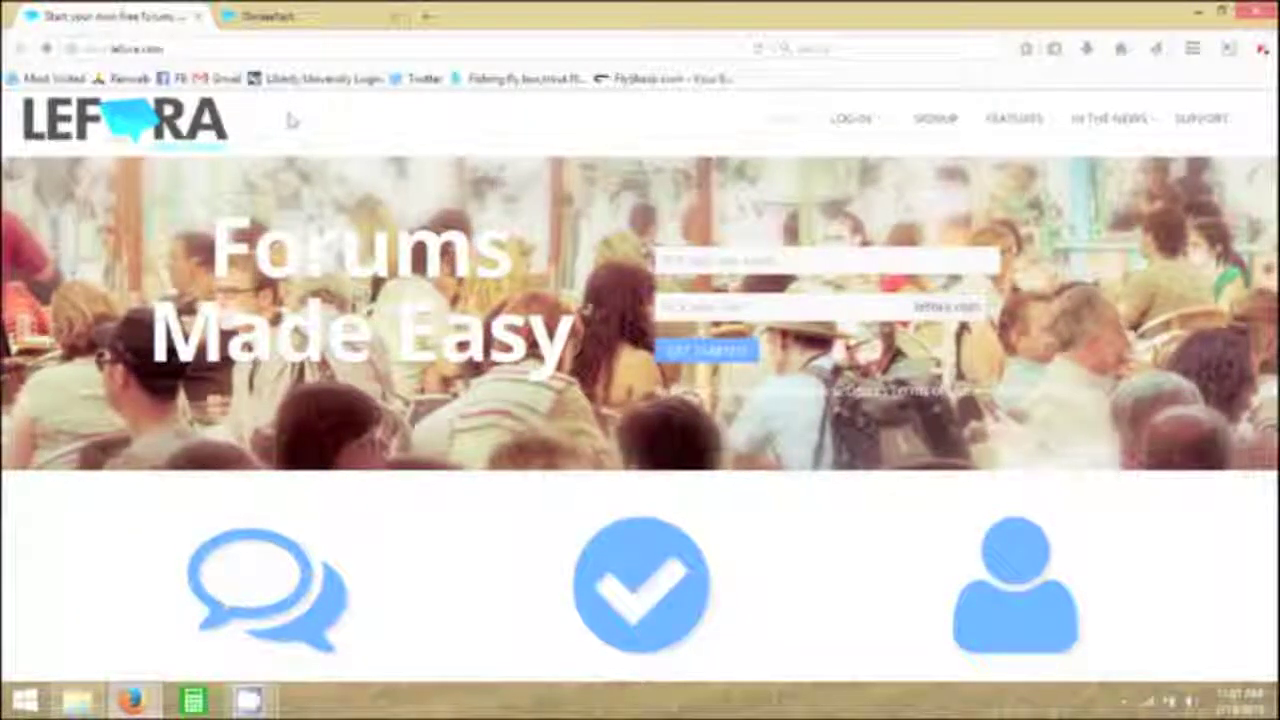
# - Switch to the signed-in Lefora profile and open the admin dashboard of the FCA Juniors community
pyautogui.click(304, 24)
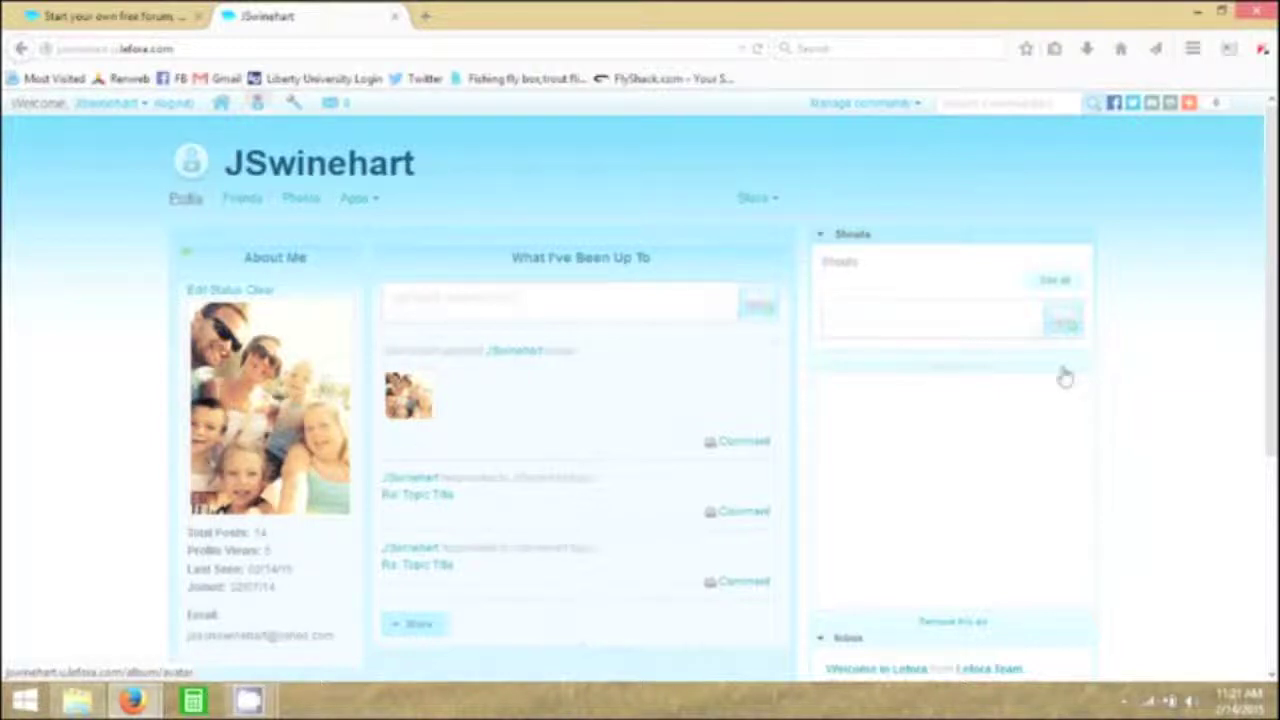
pyautogui.click(857, 112)
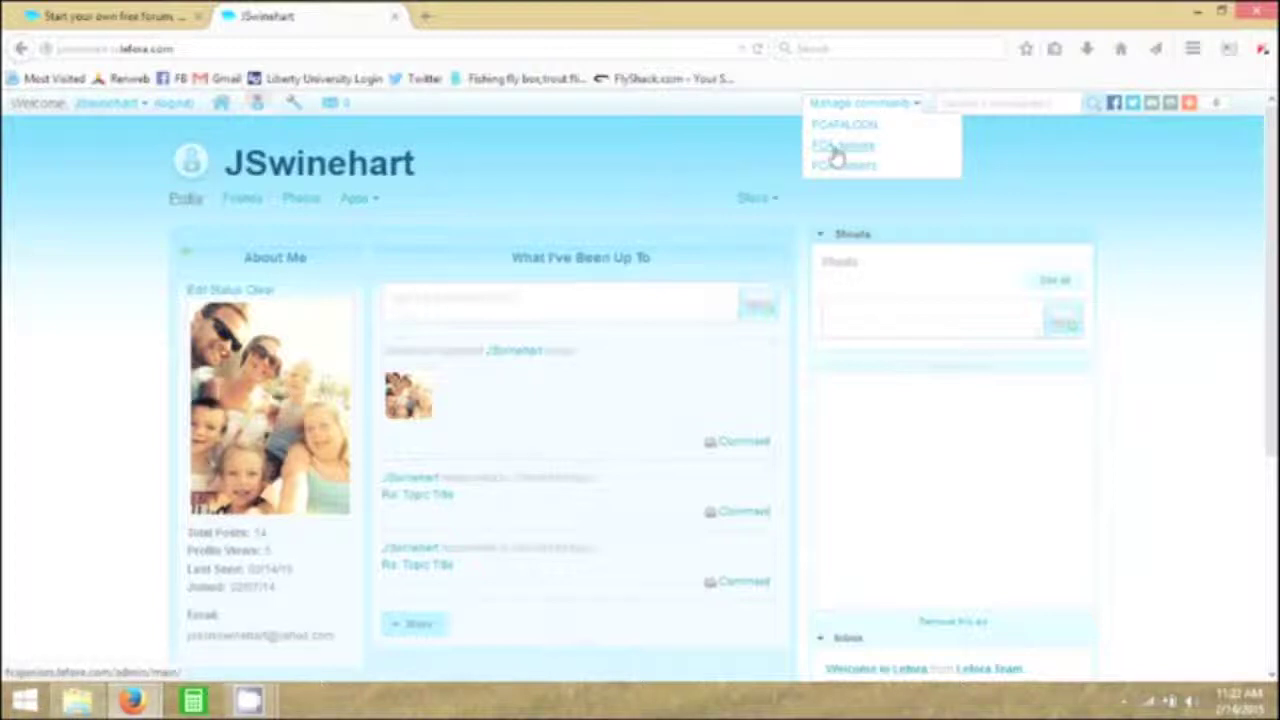
pyautogui.click(838, 146)
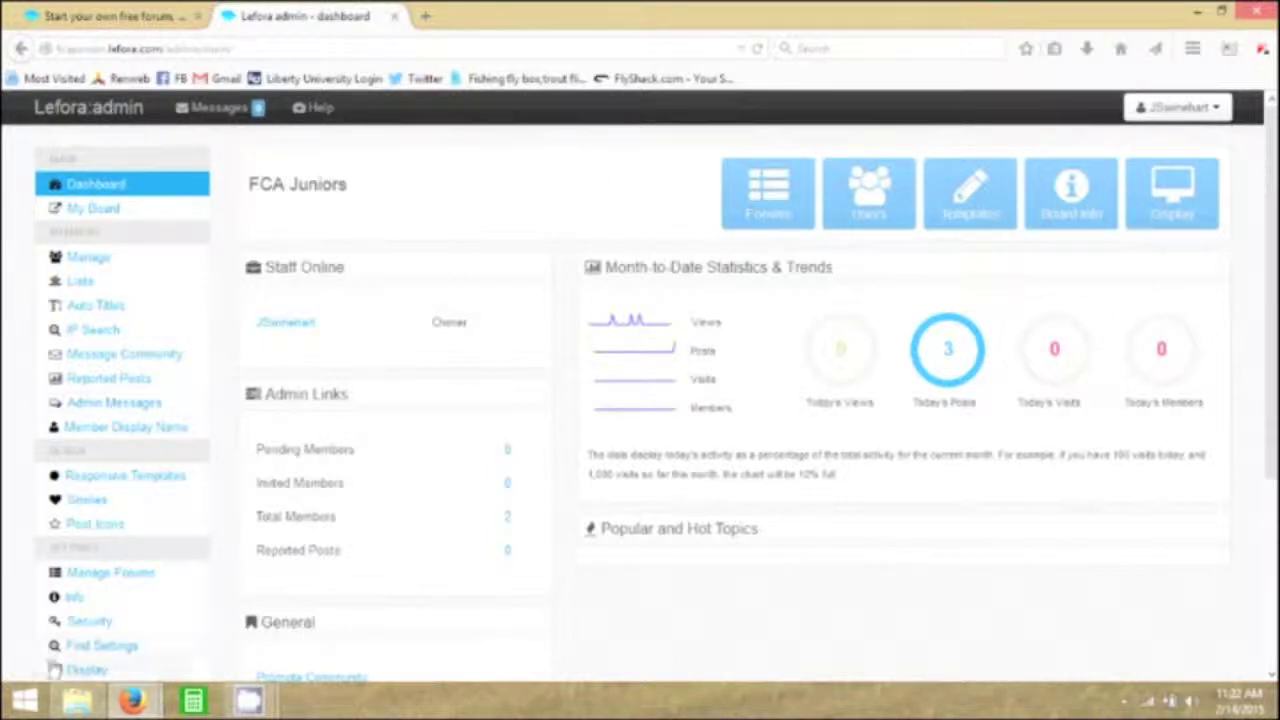
# - View the FCA Juniors board's public forum listing, then return to its admin dashboard
pyautogui.click(129, 216)
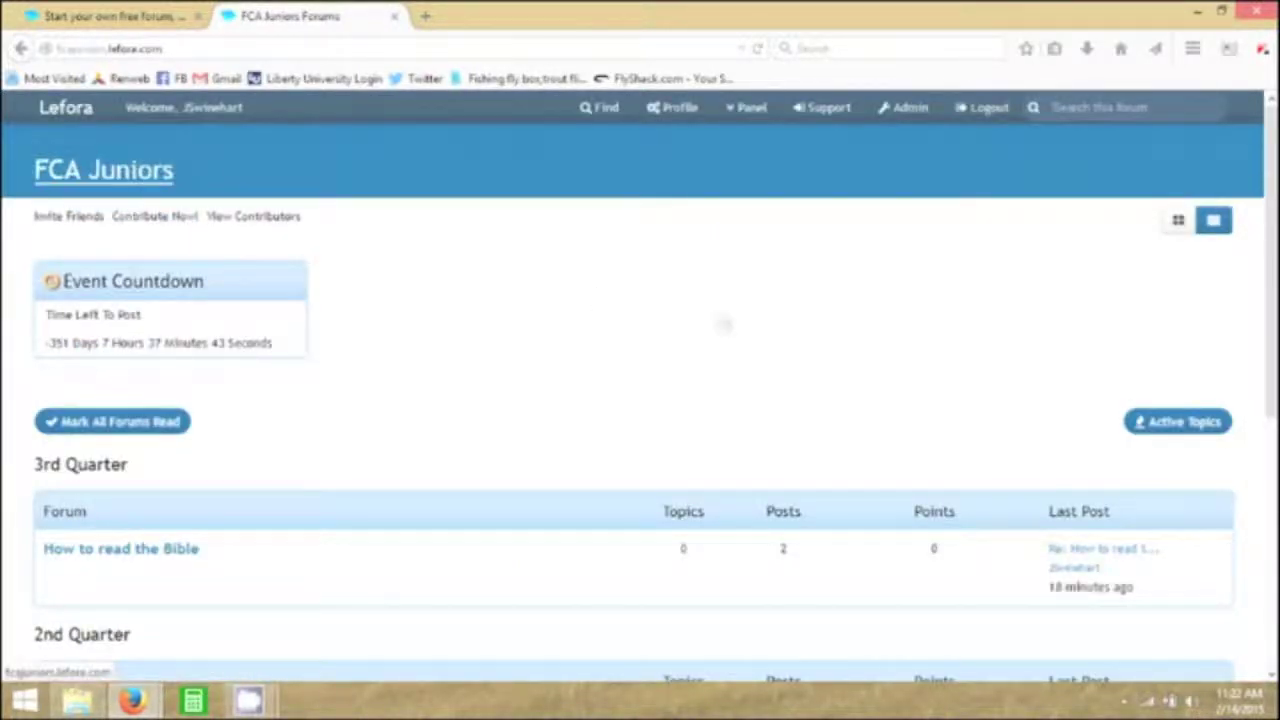
pyautogui.scroll(-3, 1083, 280)
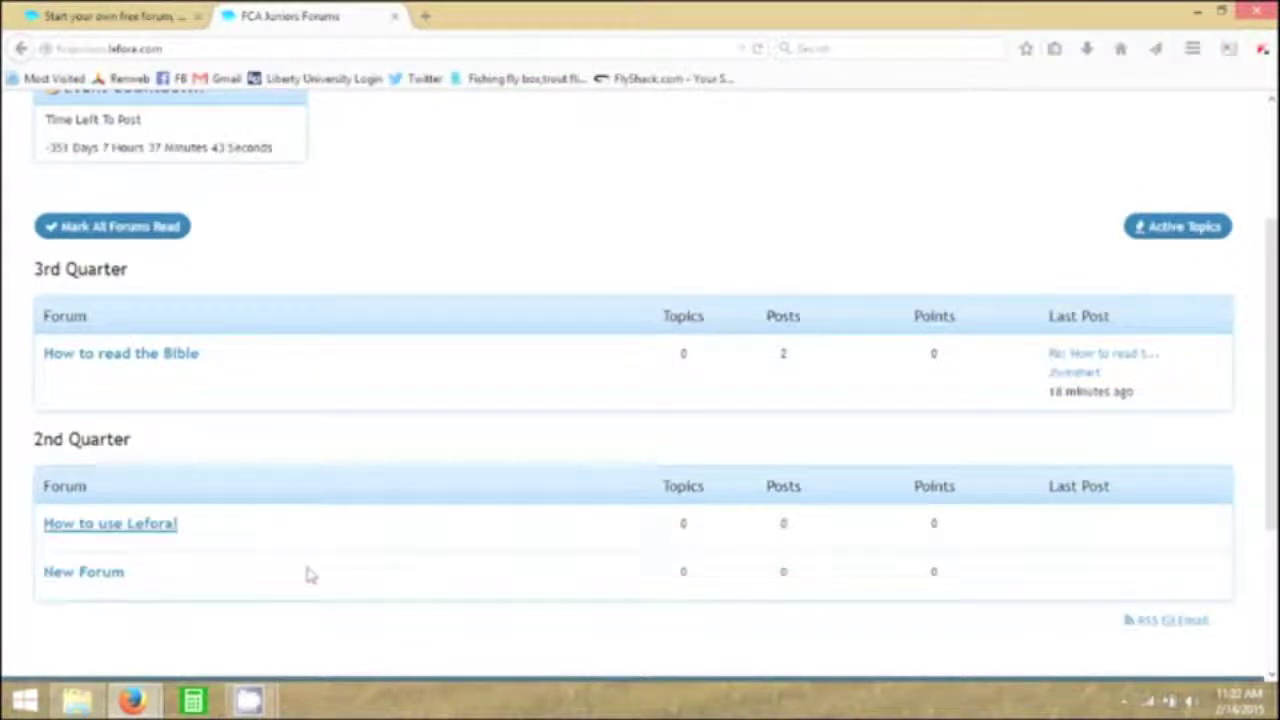
pyautogui.scroll(3, 370, 312)
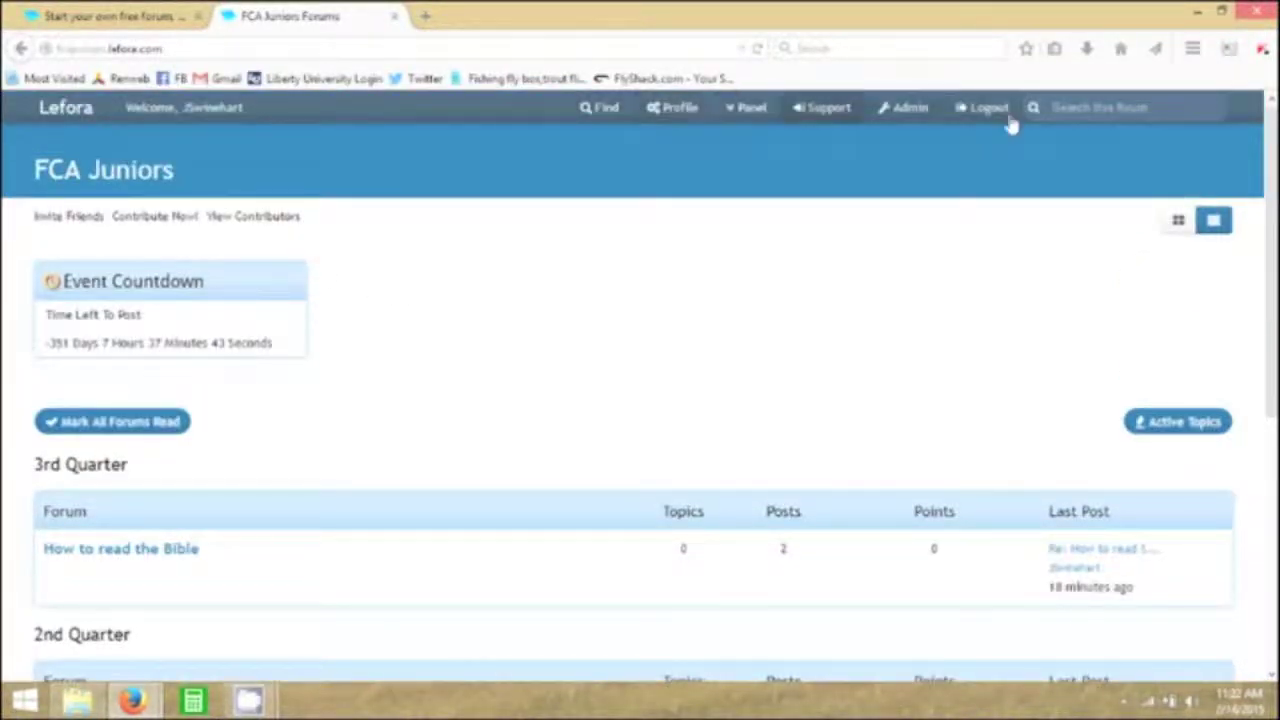
pyautogui.click(912, 118)
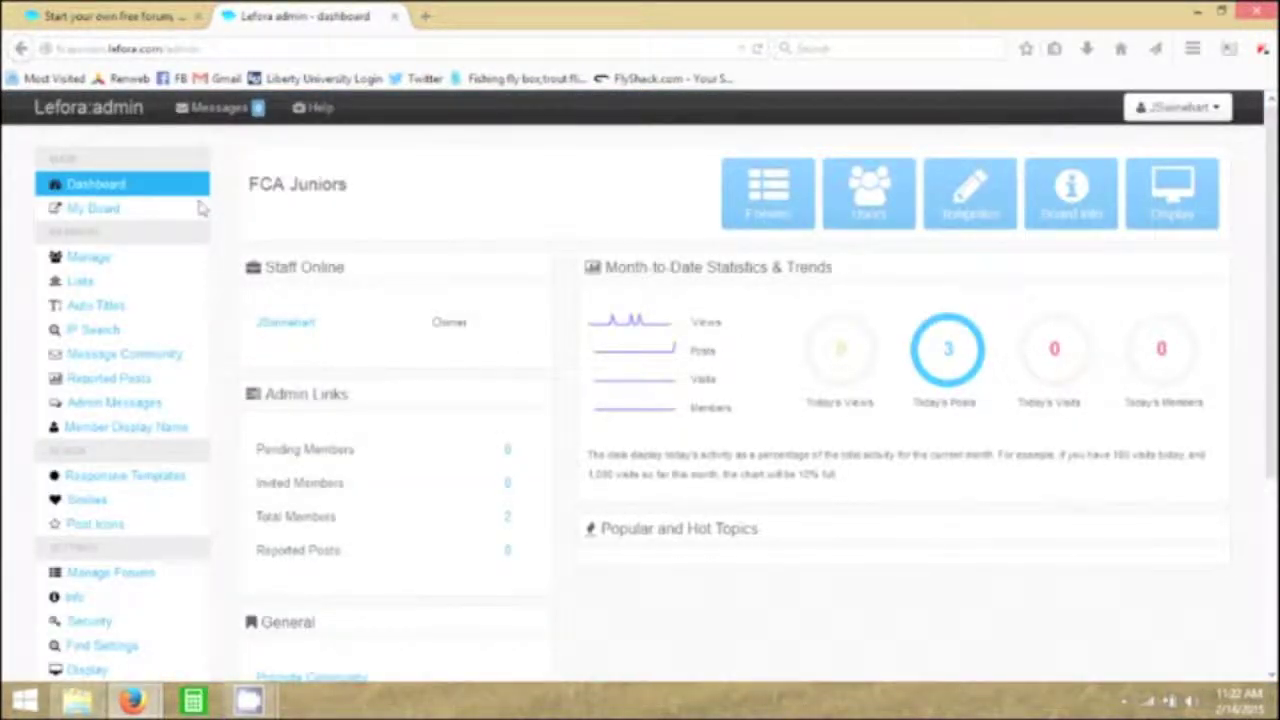
# - Look through the membership administration pages, including member management and community messaging
pyautogui.click(82, 264)
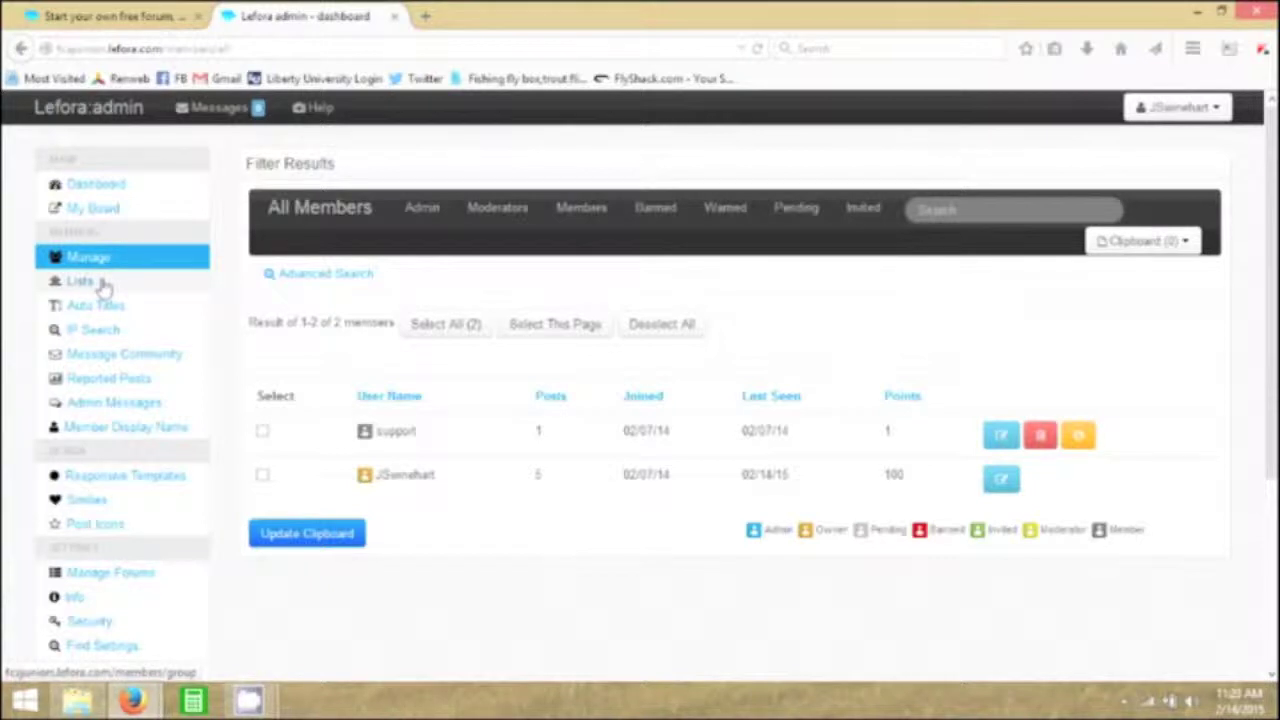
pyautogui.click(112, 362)
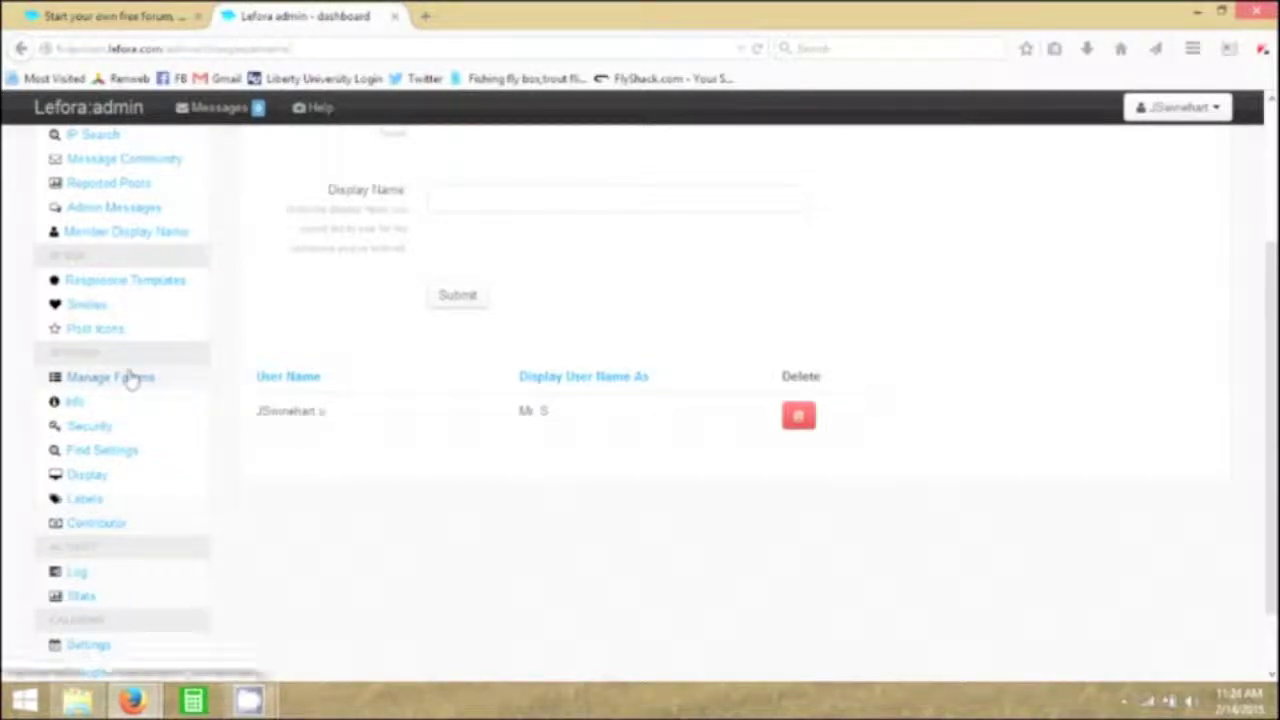
# - Review the responsive Lefora themes and save the template settings with Classic Forum selected and header text aligned left
pyautogui.click(150, 289)
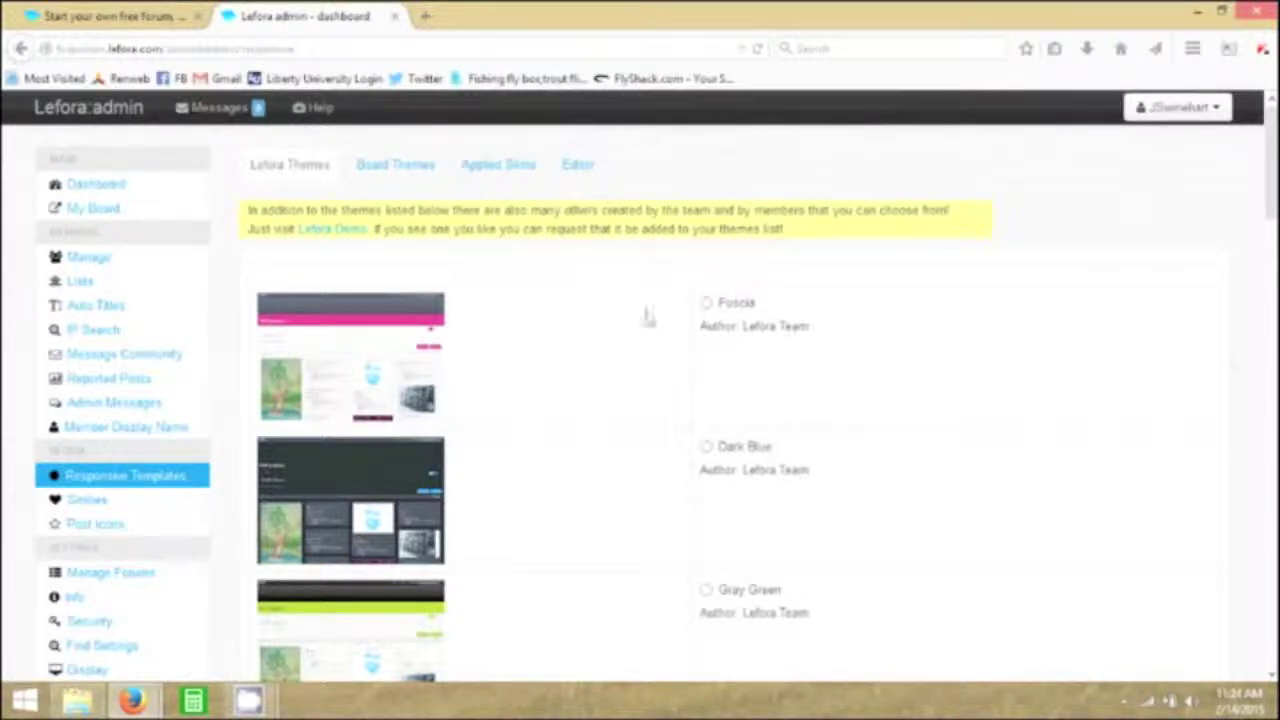
pyautogui.moveTo(1270, 176); pyautogui.dragTo(1274, 330)
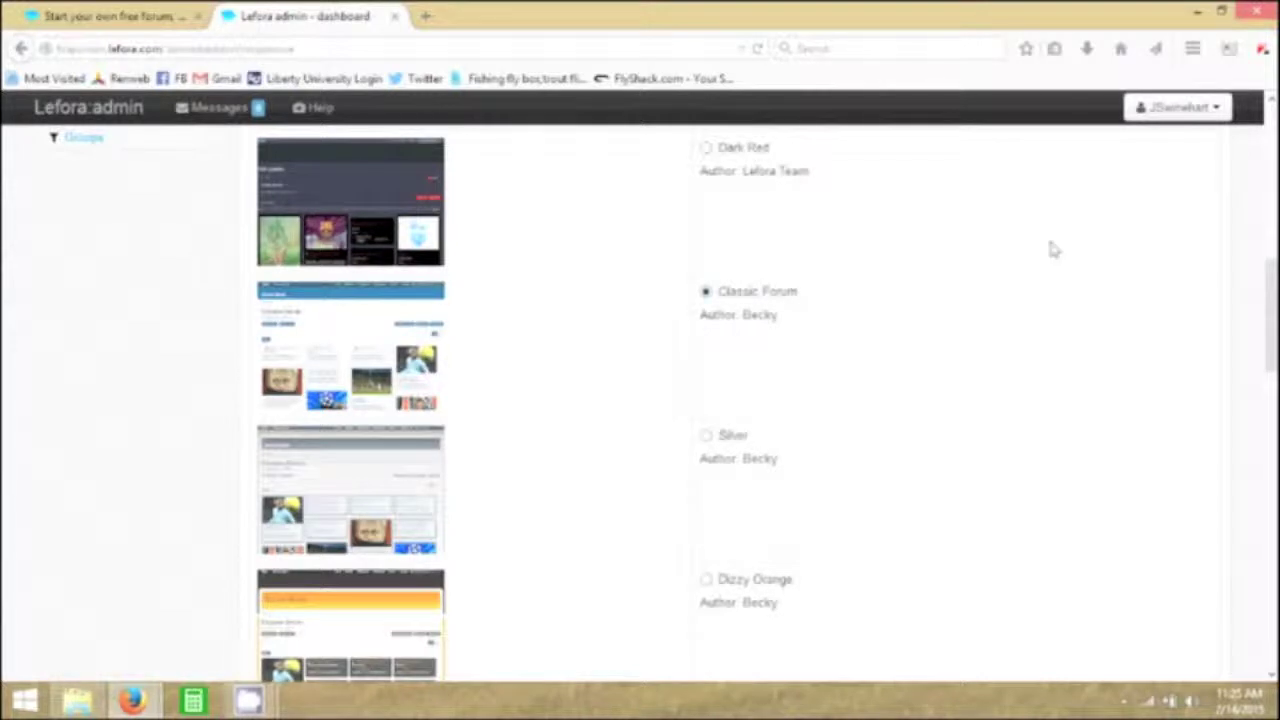
pyautogui.moveTo(1274, 314); pyautogui.dragTo(1258, 577)
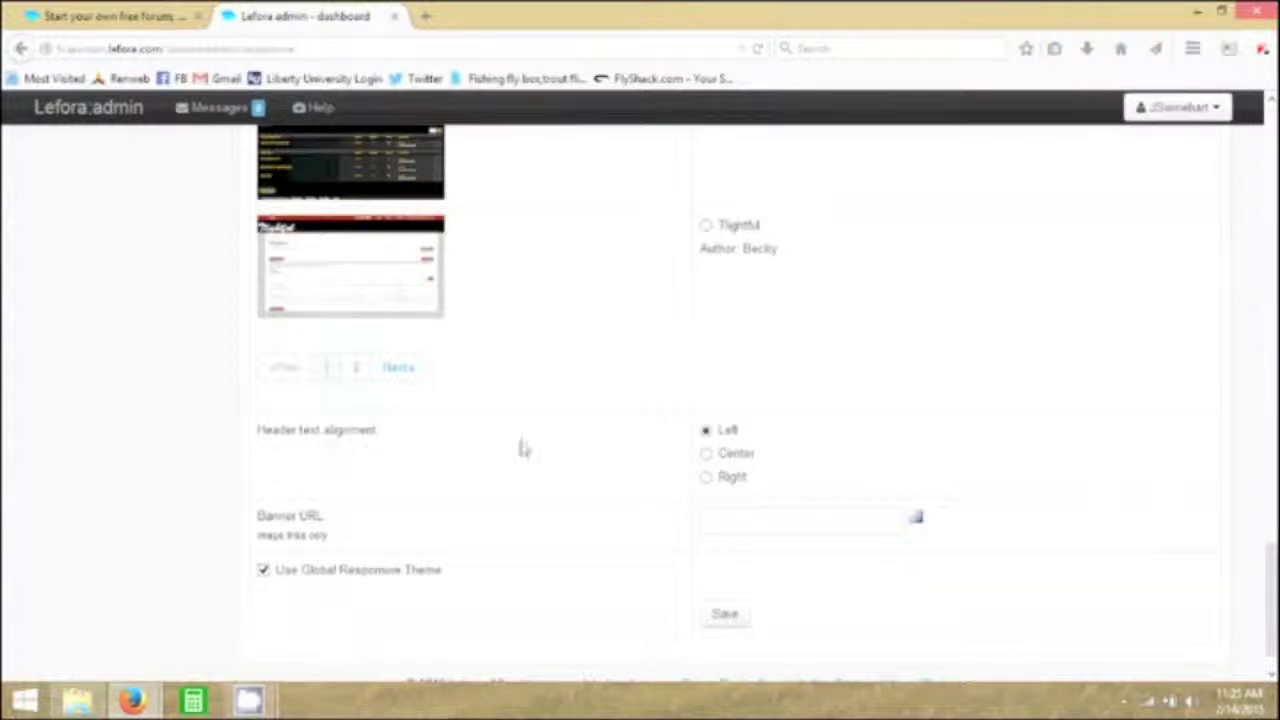
pyautogui.click(723, 619)
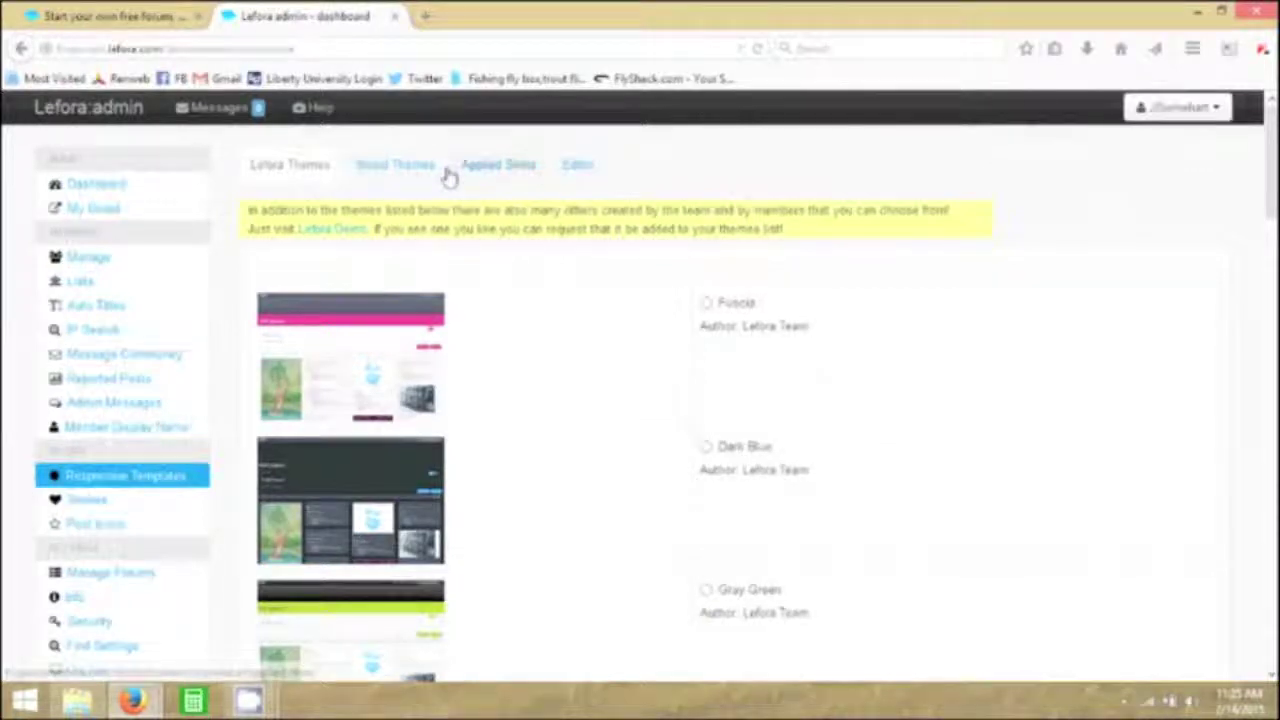
# - Open the forum management page and add two new categories to the board
pyautogui.scroll(-2, 29, 486)
pyautogui.scroll(-2, 36, 472)
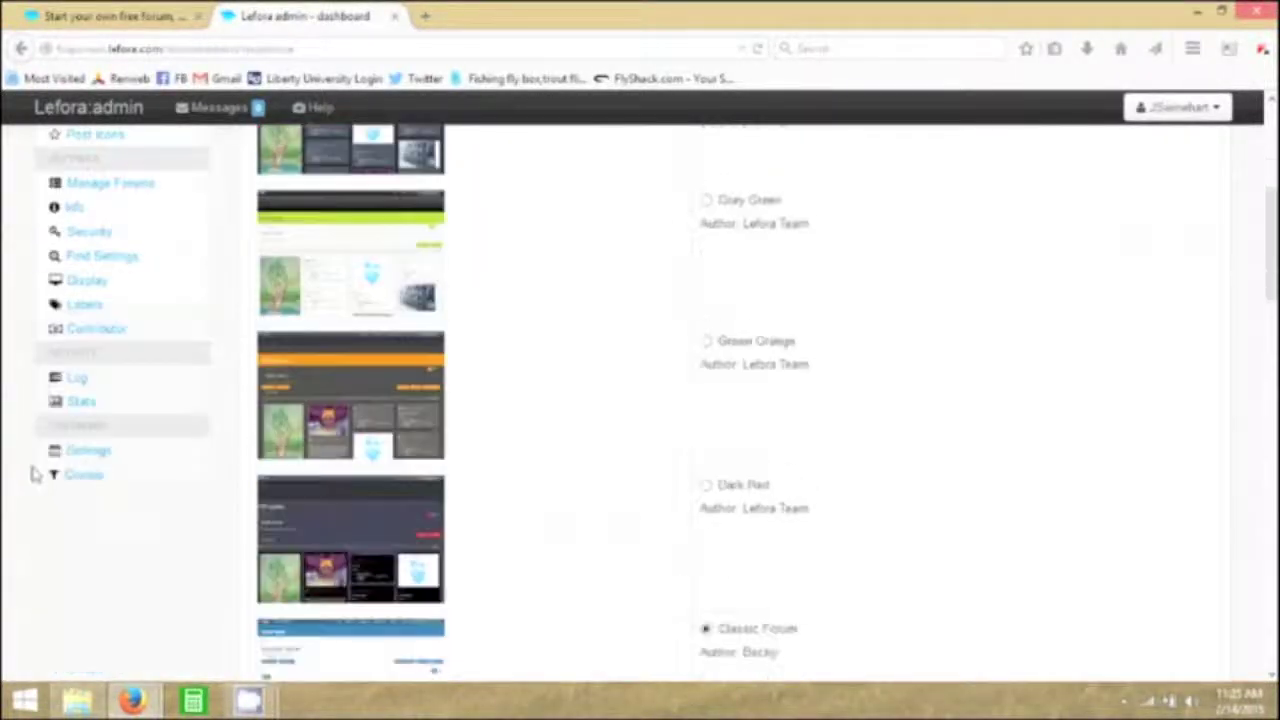
pyautogui.click(139, 193)
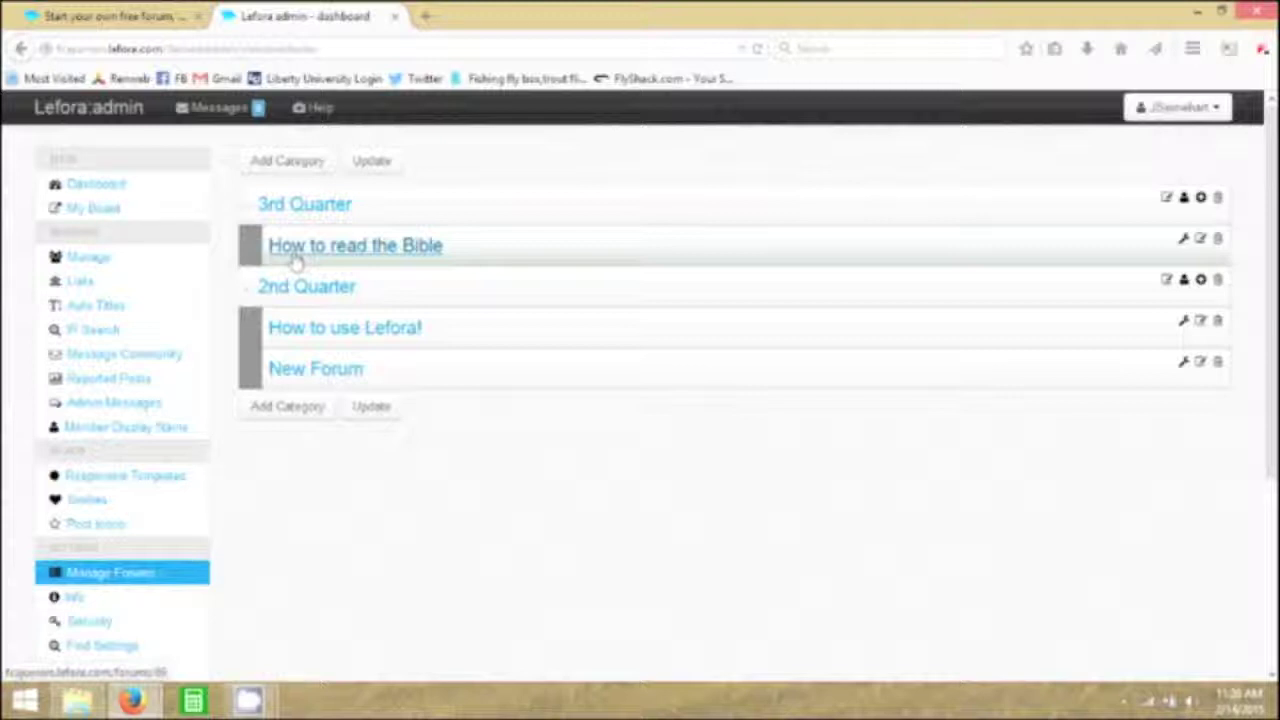
pyautogui.click(306, 166)
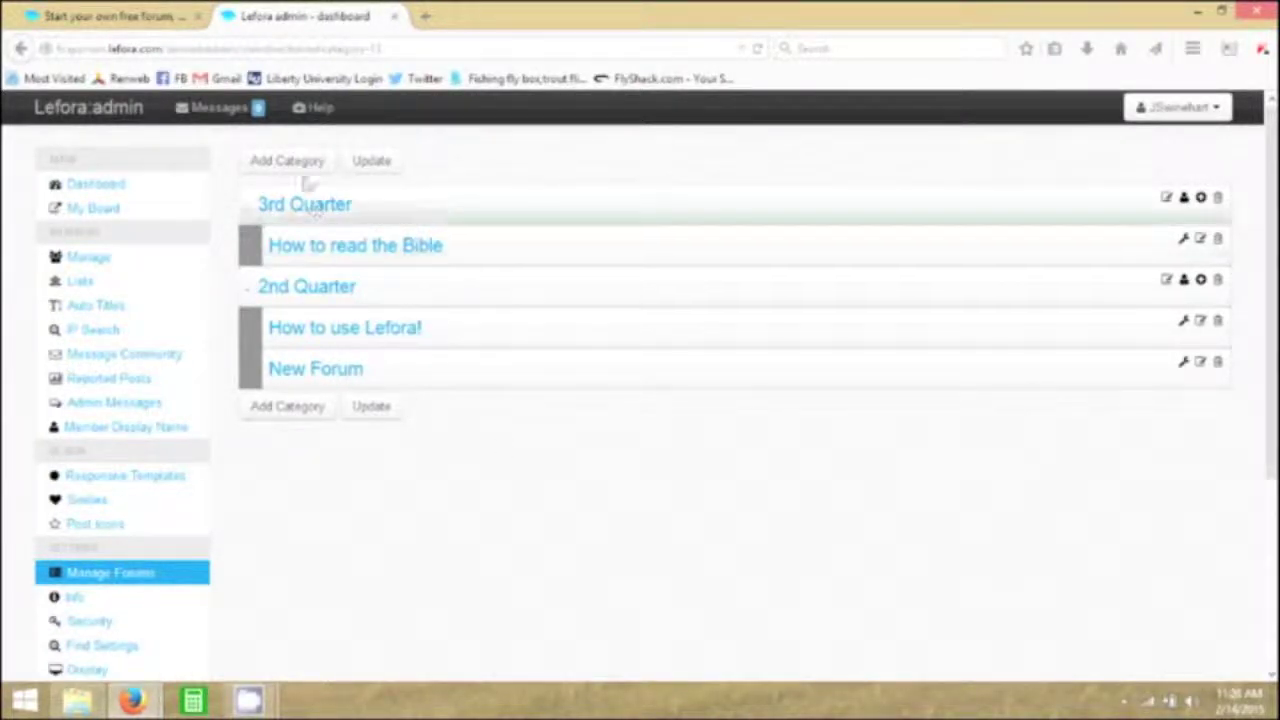
pyautogui.click(305, 166)
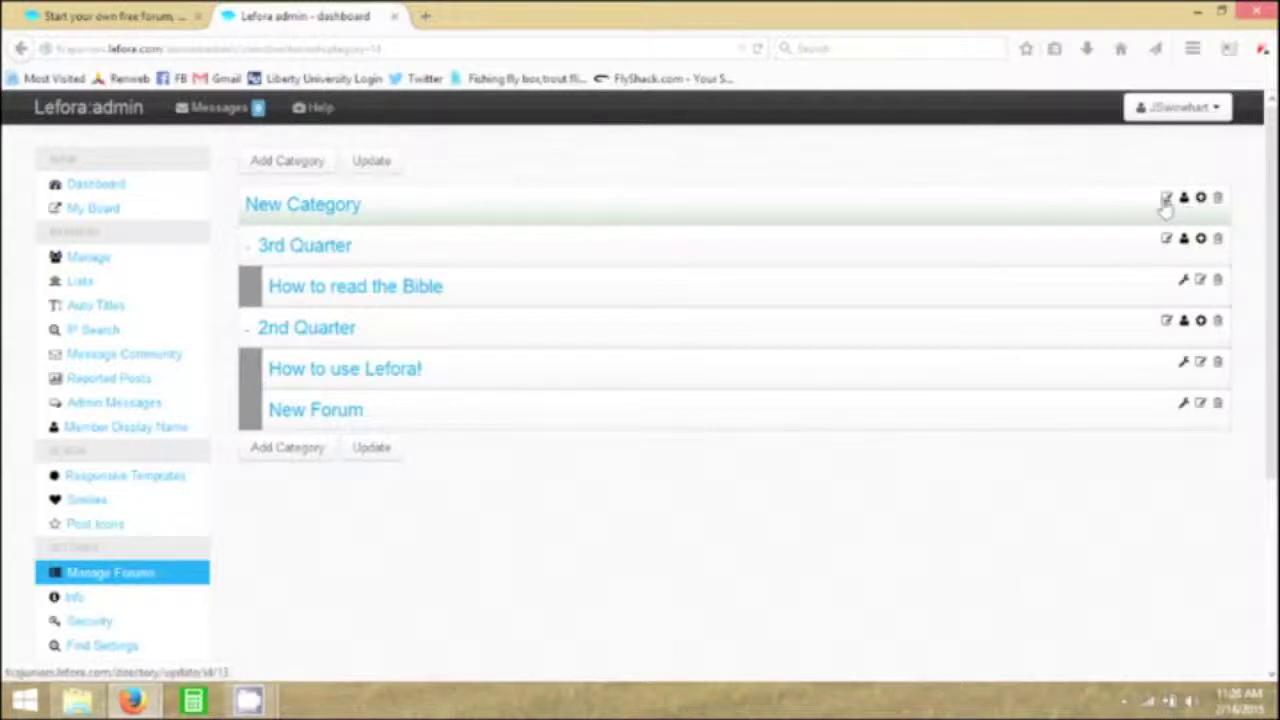
# - Rename the first newly added category as 4th Quarter and apply the update
pyautogui.click(1166, 199)
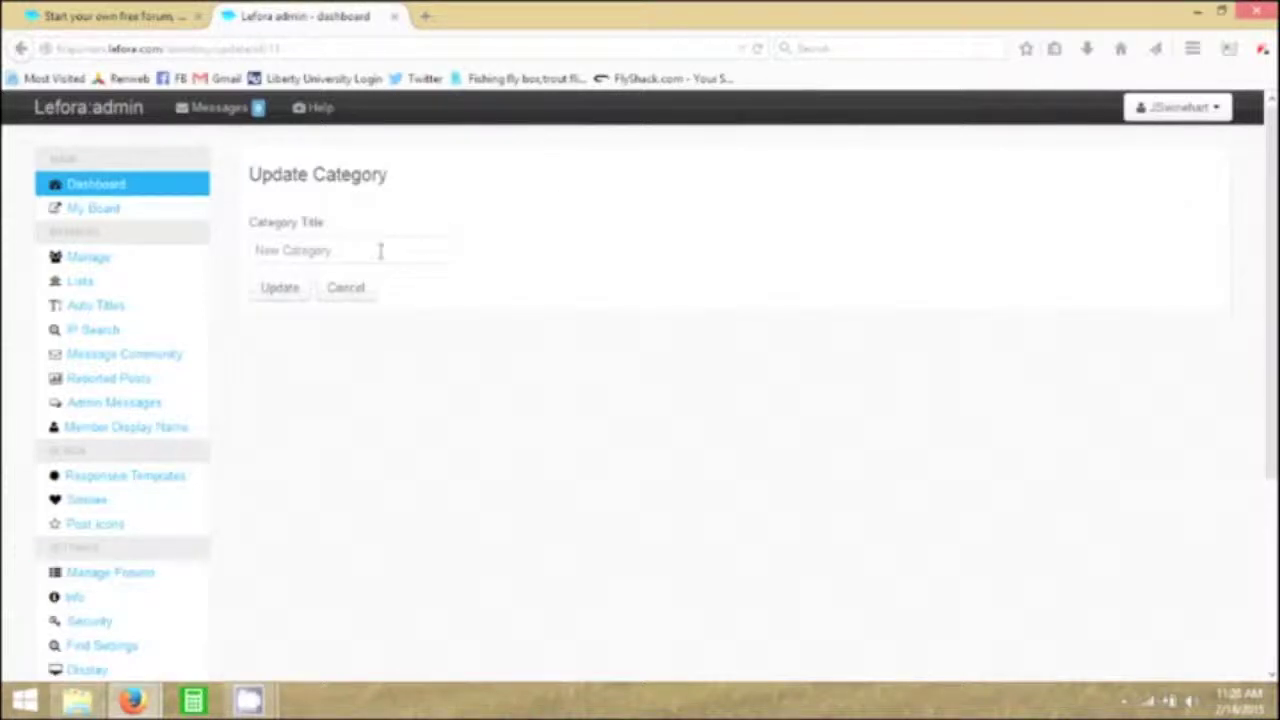
pyautogui.moveTo(380, 251); pyautogui.dragTo(130, 240)
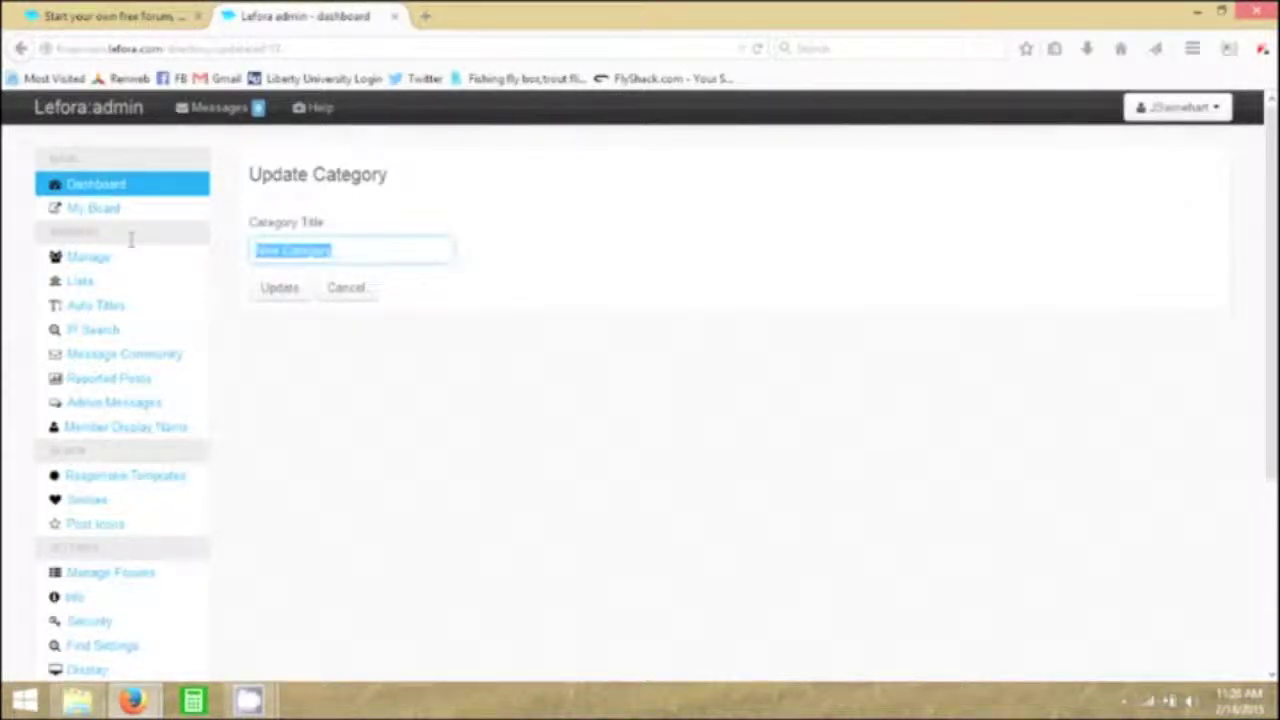
pyautogui.write('An Cl')
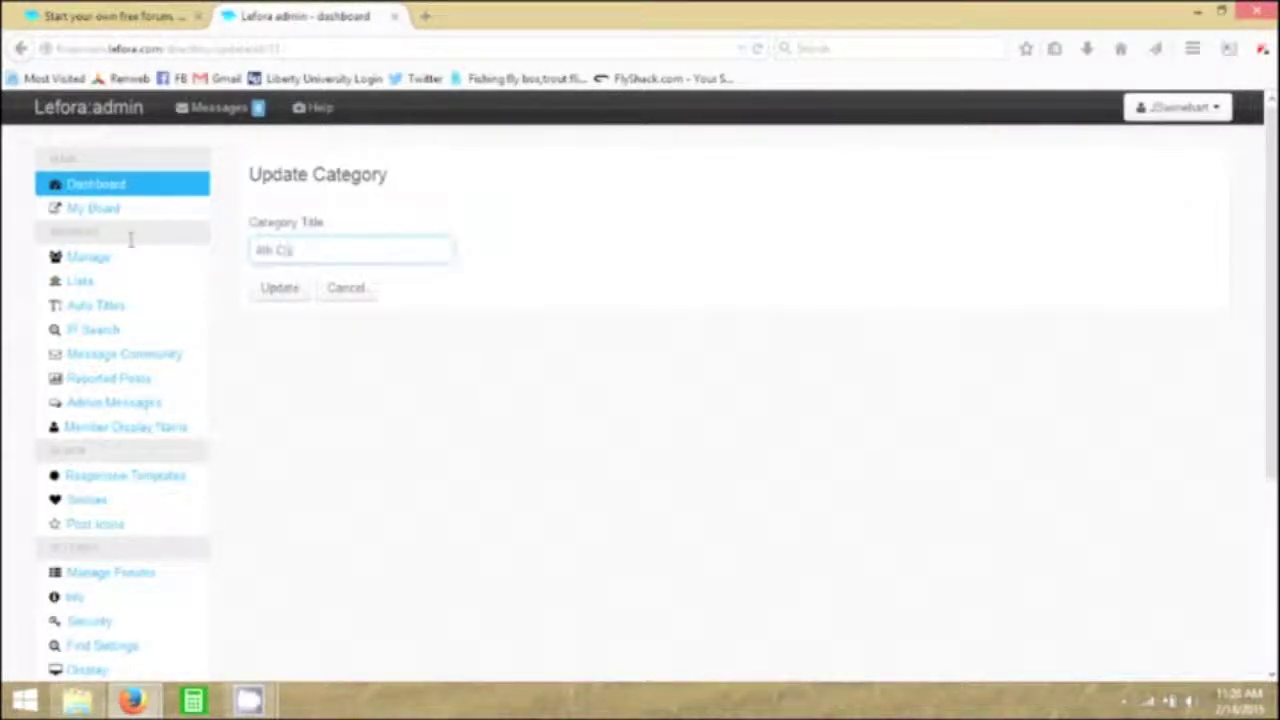
pyautogui.press('BackSpace')
pyautogui.press('BackSpace')
pyautogui.click(279, 288)
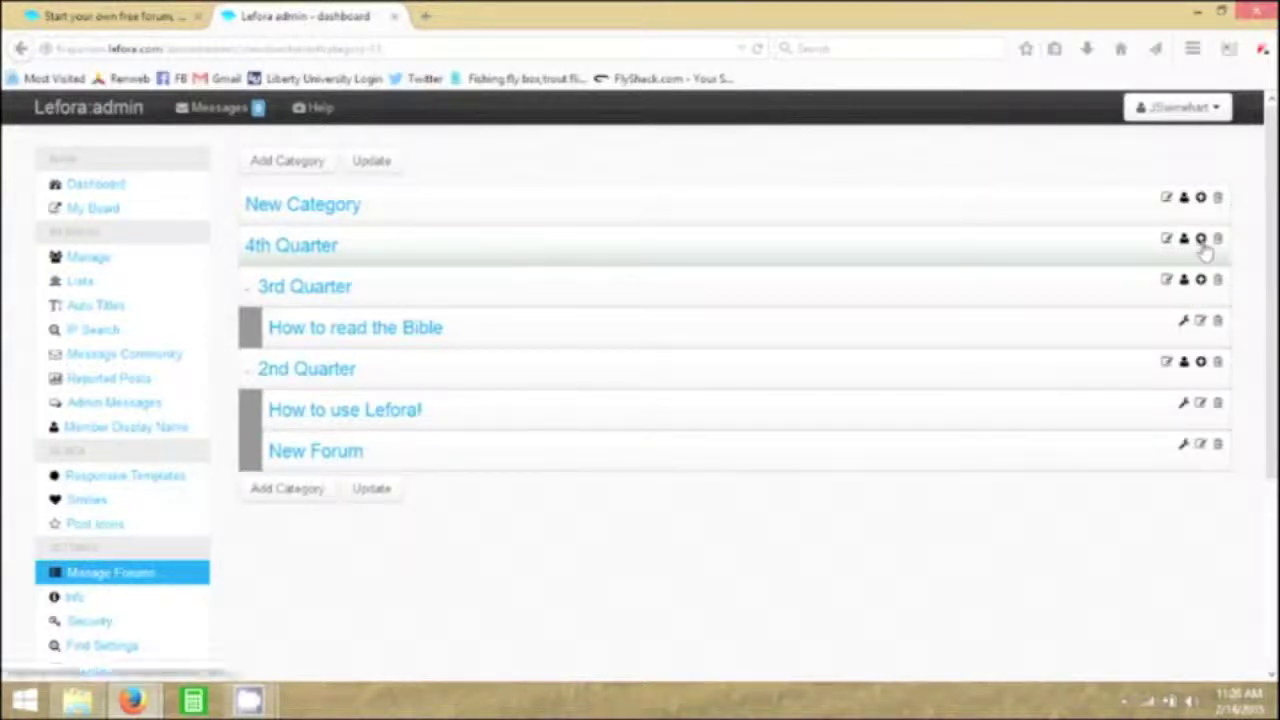
# - Add a new forum to the 4th Quarter category and delete the unused category still titled New Category
pyautogui.click(1201, 239)
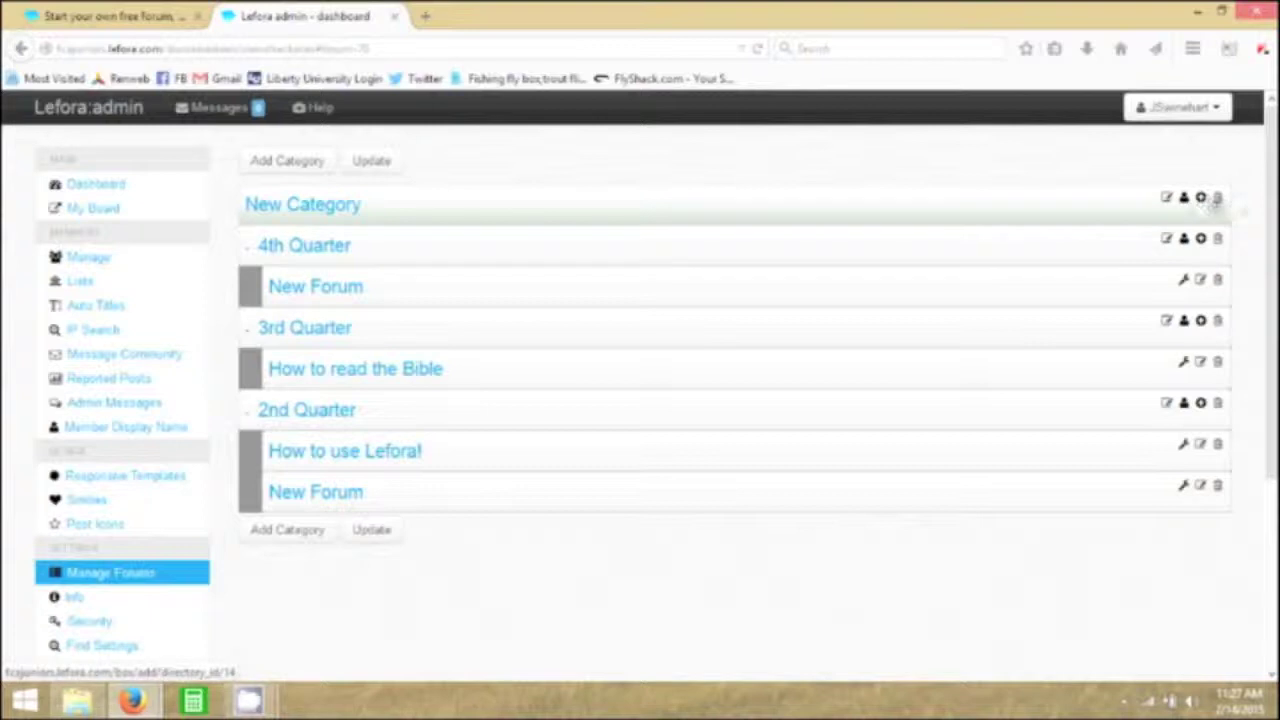
pyautogui.click(1218, 200)
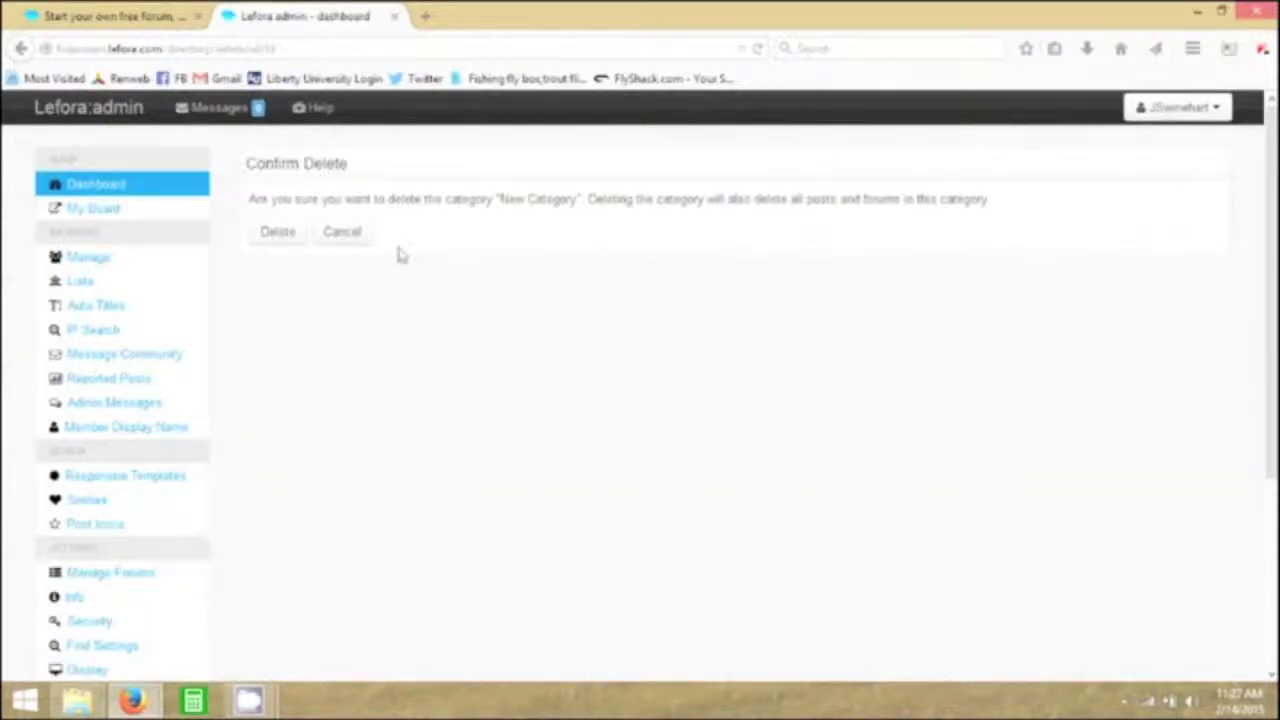
pyautogui.click(285, 232)
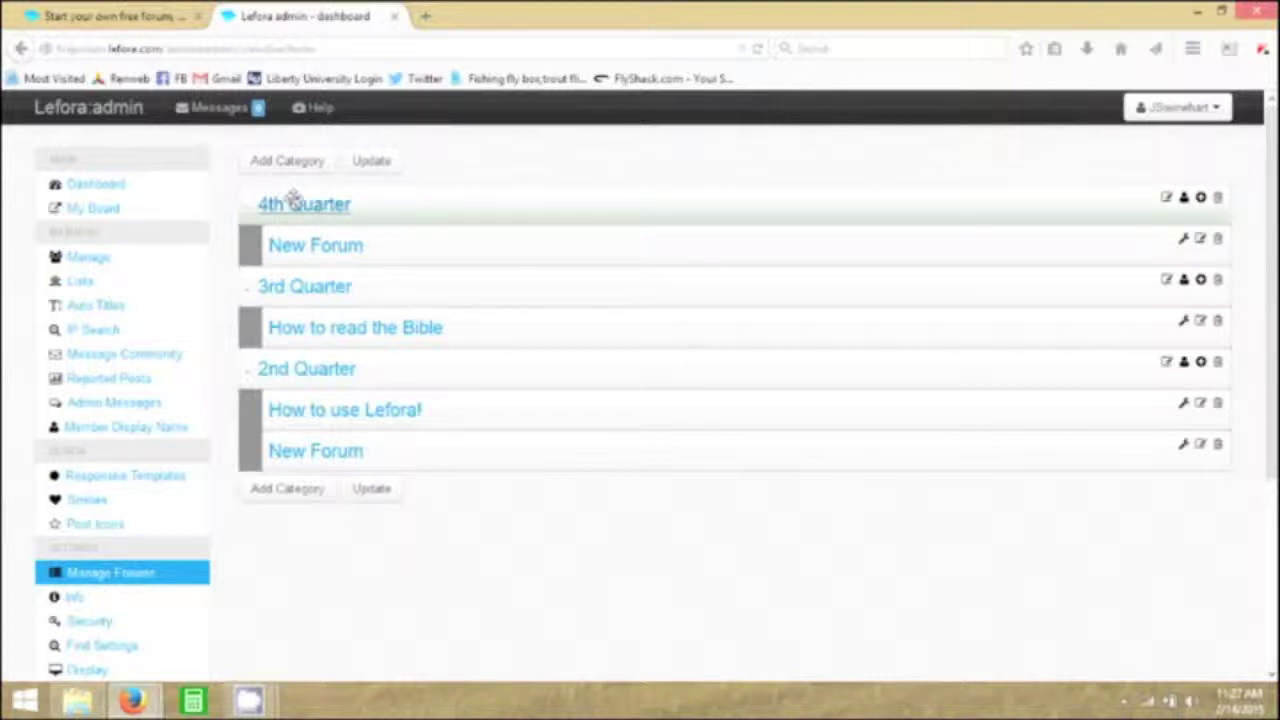
# - Reorder the categories as 2nd, 3rd and 4th Quarter, and move New Forum above How to use Lefora! within 2nd Quarter
pyautogui.moveTo(292, 208); pyautogui.dragTo(280, 320)
pyautogui.moveTo(266, 366); pyautogui.dragTo(286, 246)
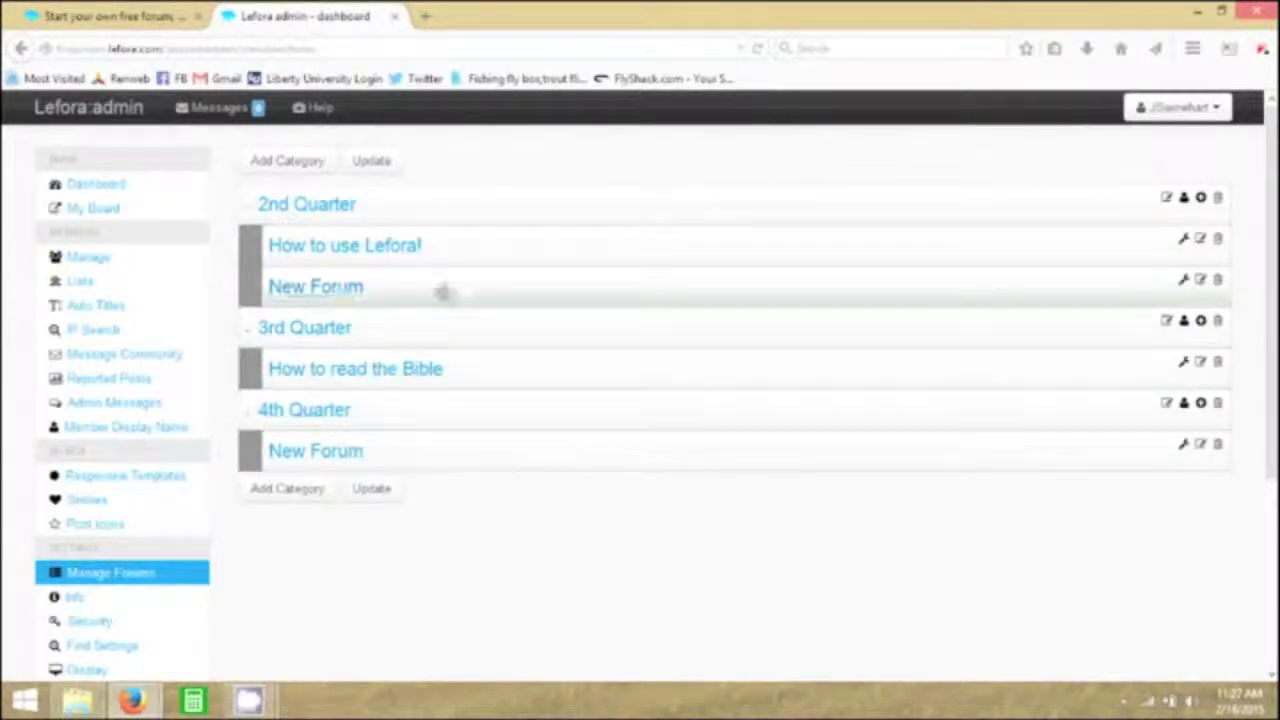
pyautogui.moveTo(443, 291)
pyautogui.mouseDown()
pyautogui.moveTo(431, 217)
pyautogui.moveTo(441, 302)
pyautogui.mouseUp()
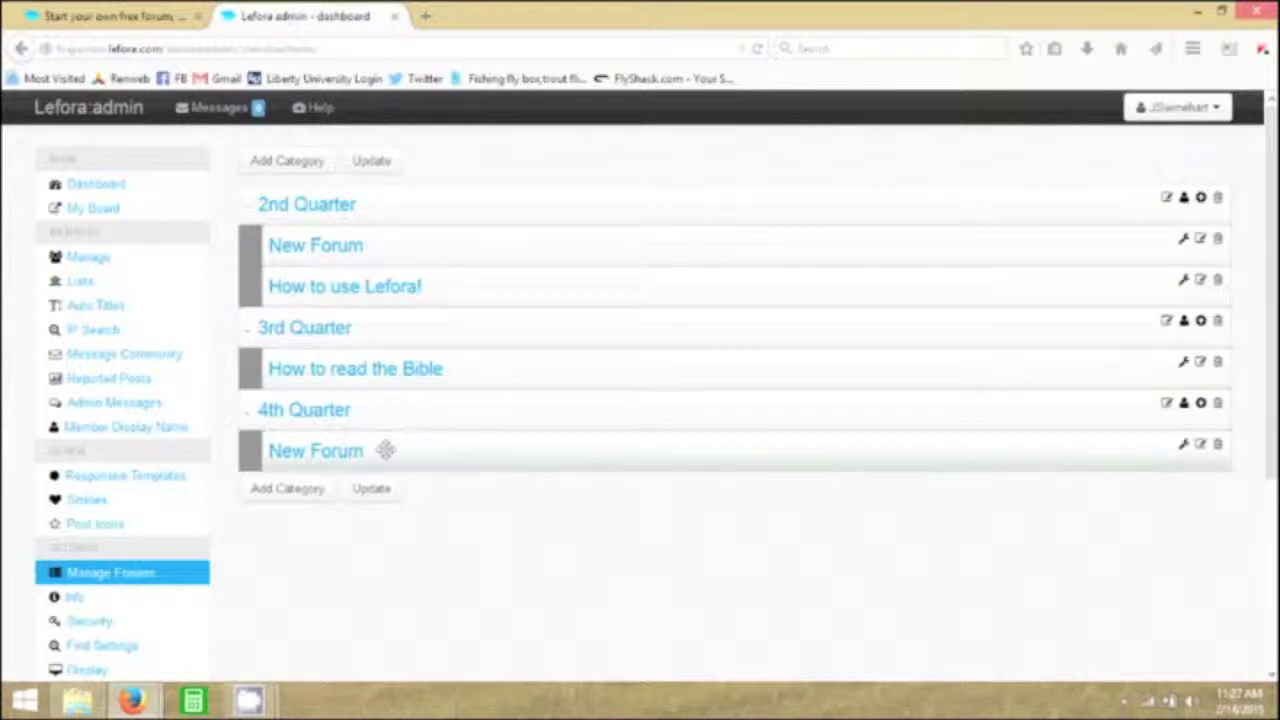
# - Rearrange the categories into the order 4th, 3rd and 2nd Quarter and save the layout
pyautogui.moveTo(391, 414); pyautogui.dragTo(397, 206)
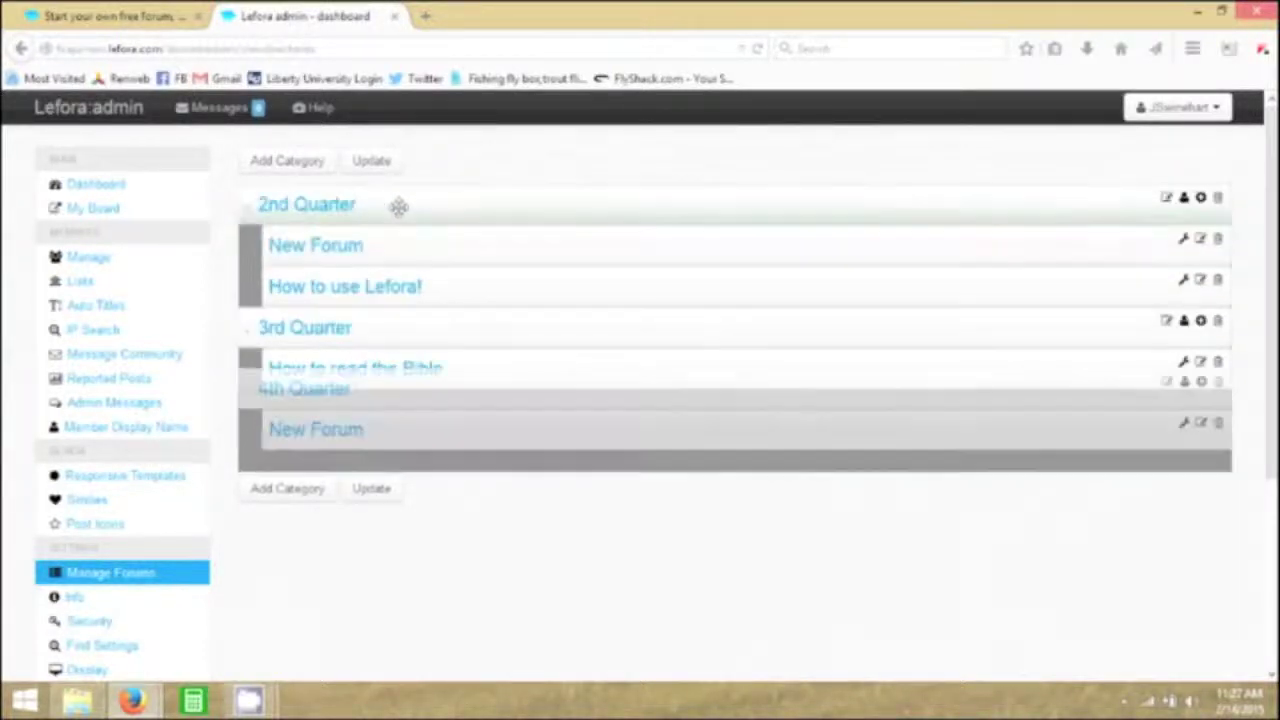
pyautogui.moveTo(371, 414); pyautogui.dragTo(371, 220)
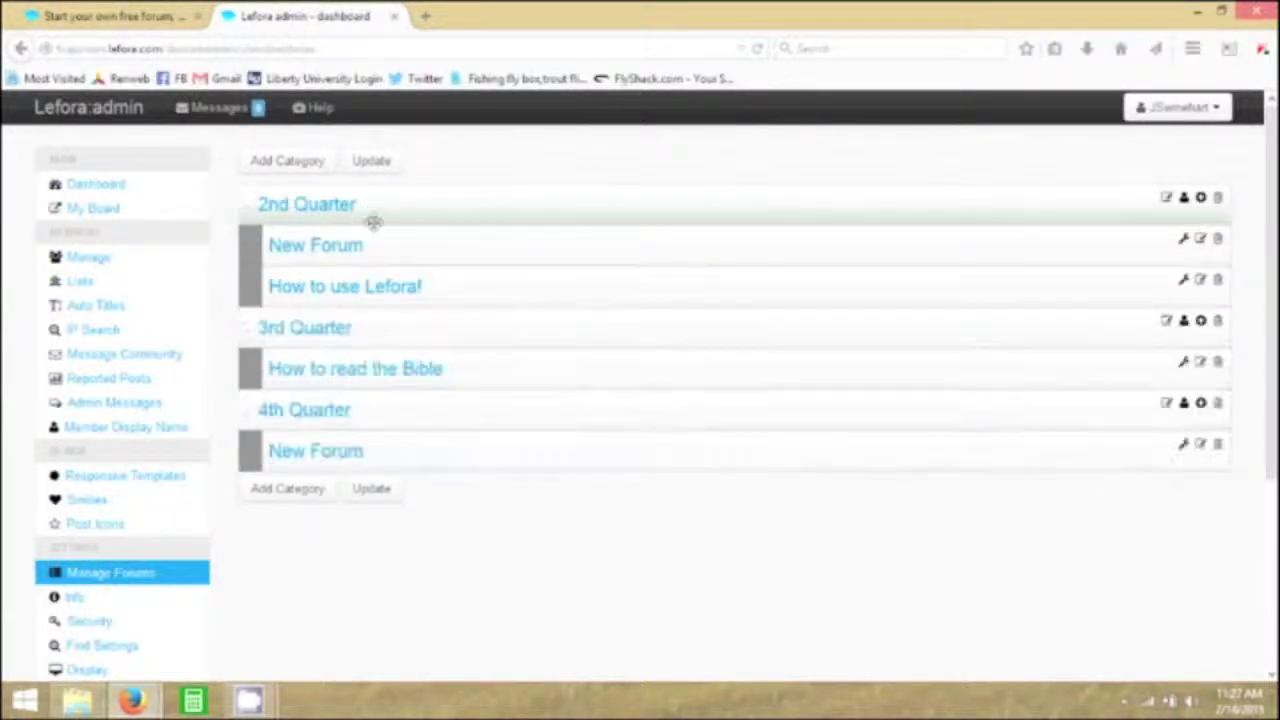
pyautogui.moveTo(398, 332); pyautogui.dragTo(396, 428)
pyautogui.moveTo(409, 209); pyautogui.dragTo(402, 300)
pyautogui.moveTo(393, 408); pyautogui.dragTo(390, 305)
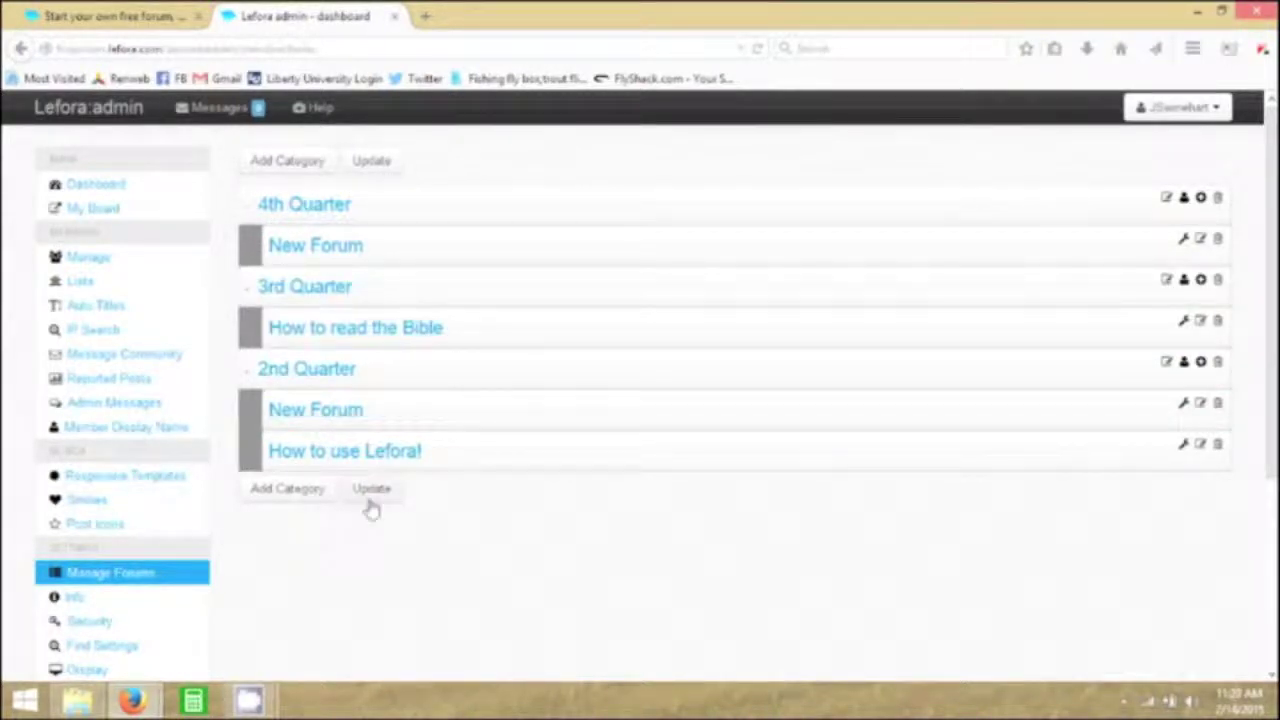
pyautogui.click(369, 491)
pyautogui.click(369, 491)
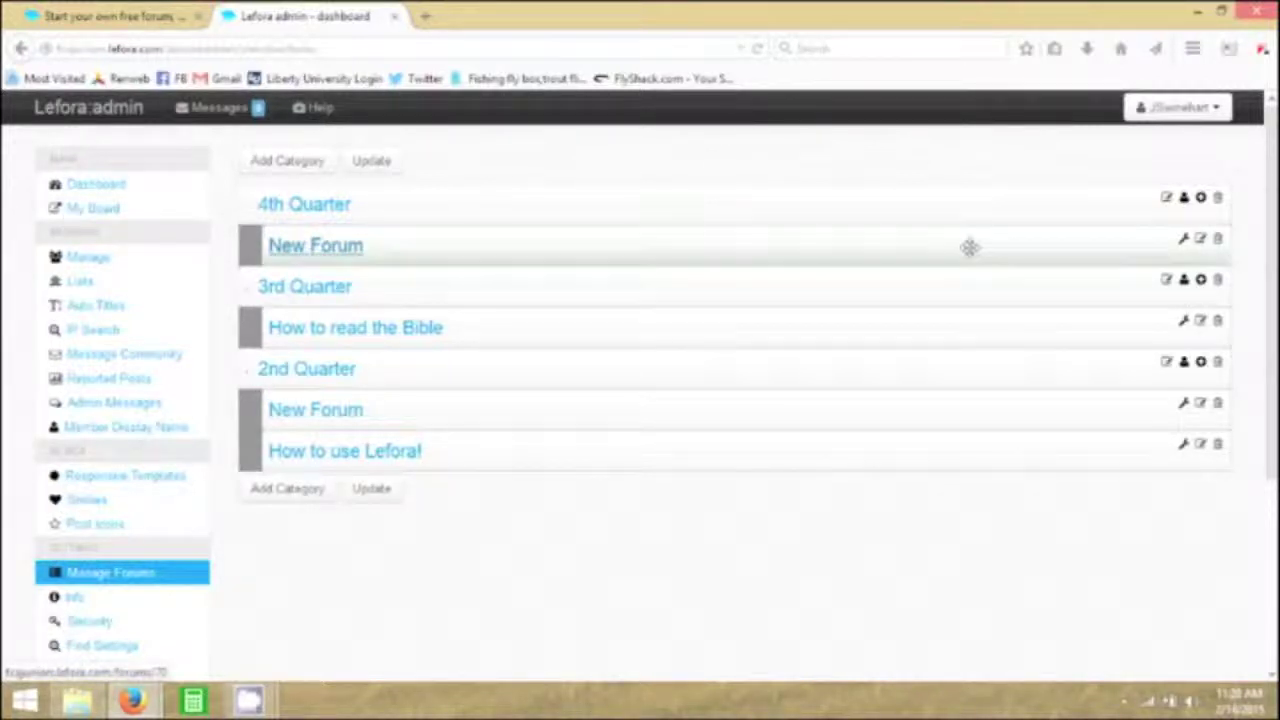
# - Edit the New Forum under 4th Quarter, setting both its forum name and display name to Sample 1
pyautogui.click(1201, 241)
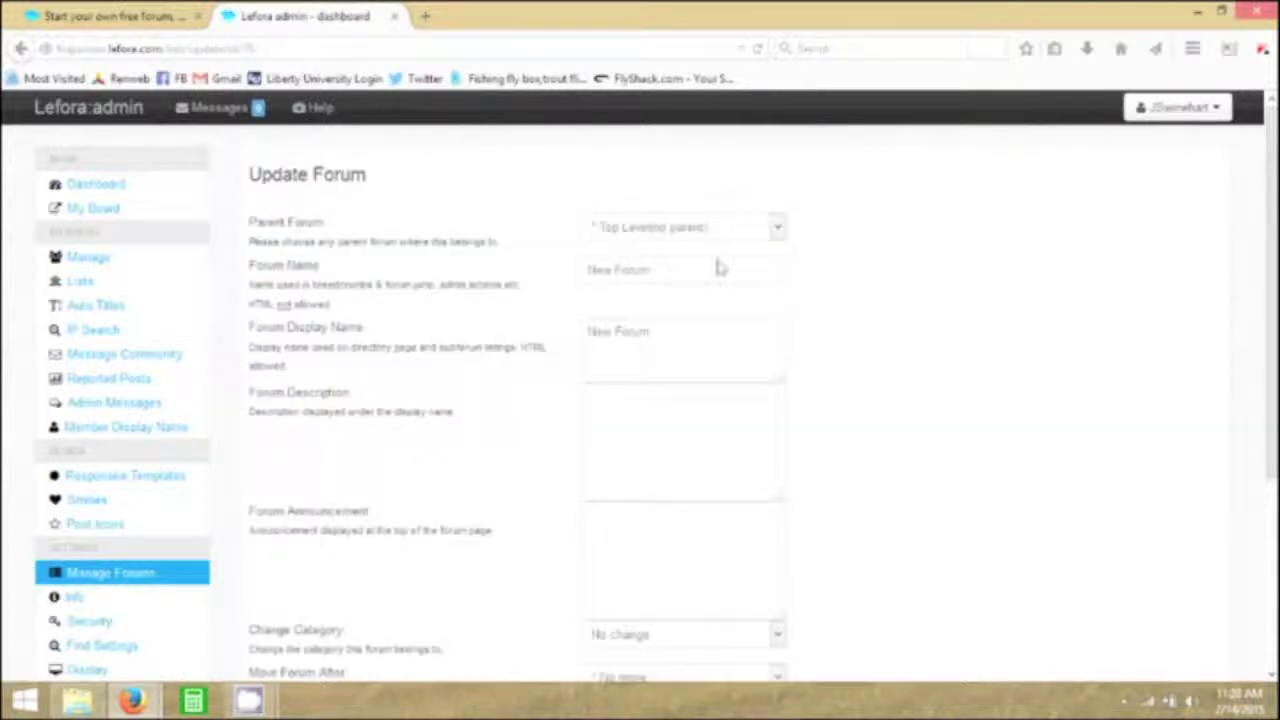
pyautogui.tripleClick(582, 266)
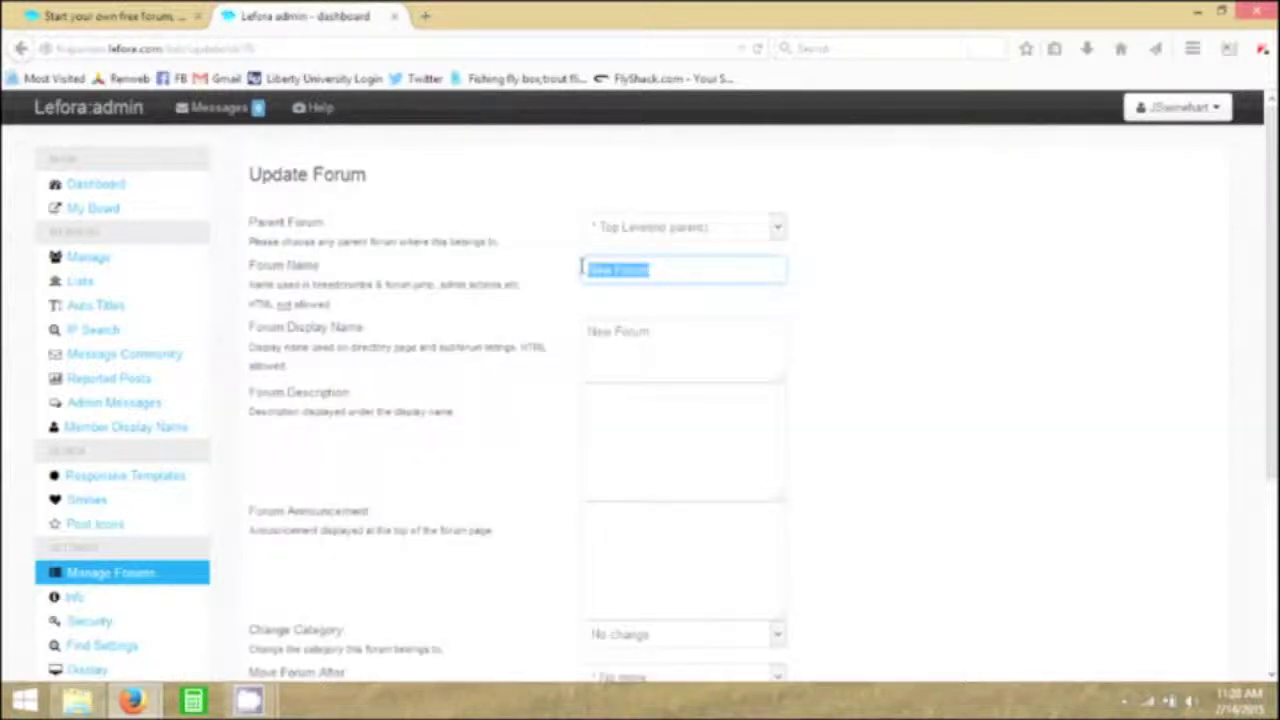
pyautogui.write('General')
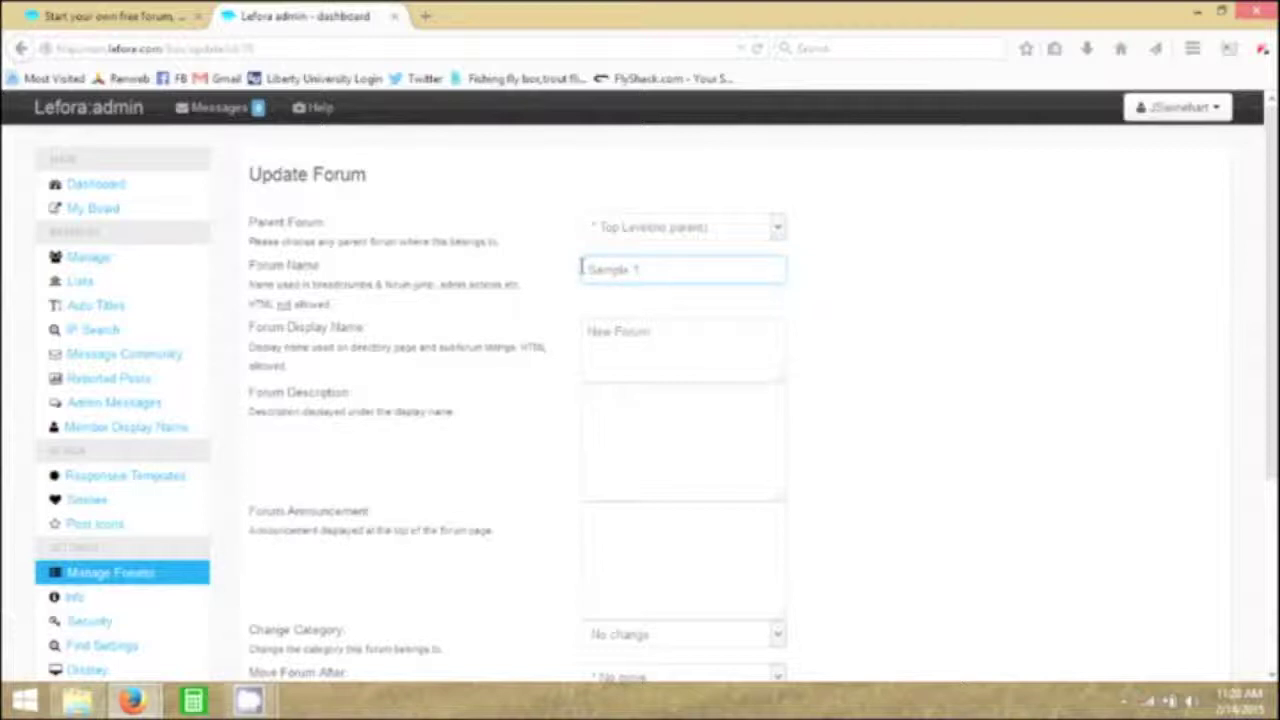
pyautogui.tripleClick(594, 331)
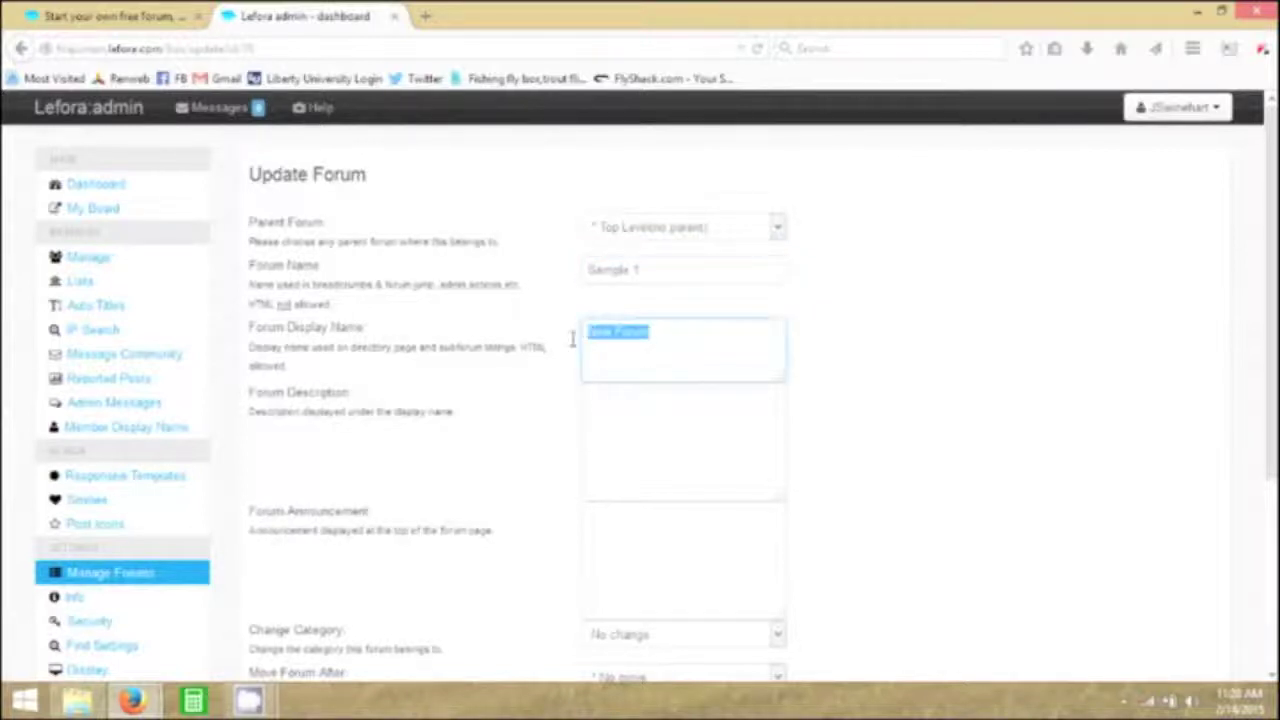
pyautogui.write('Sample 1')
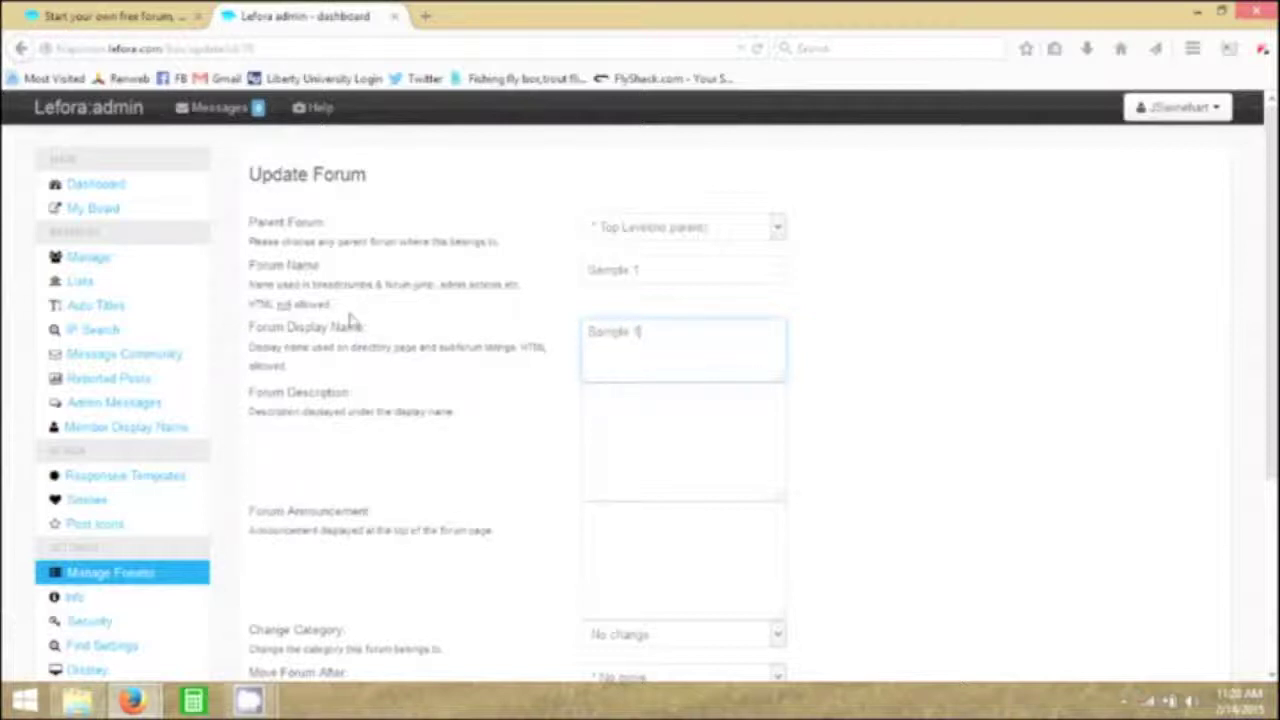
# - Save the Sample 1 forum changes and check the quarter categories and their forums on the public board
pyautogui.scroll(-3, 523, 410)
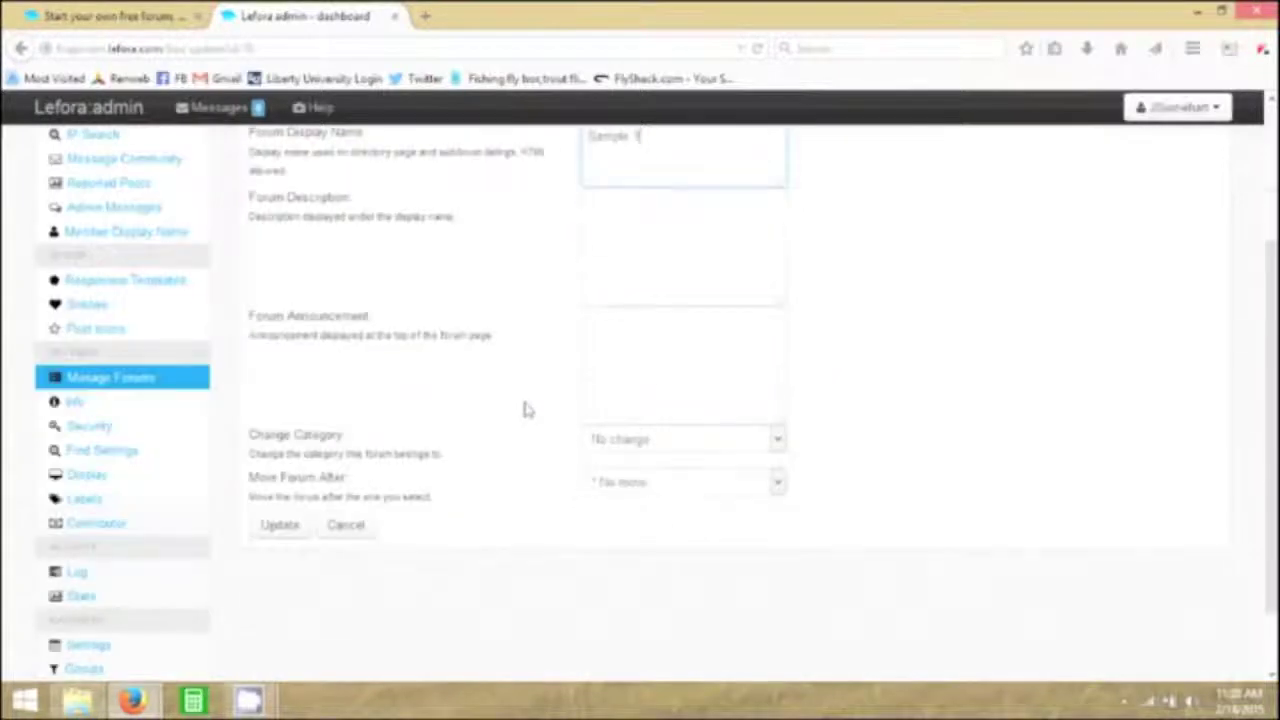
pyautogui.click(280, 524)
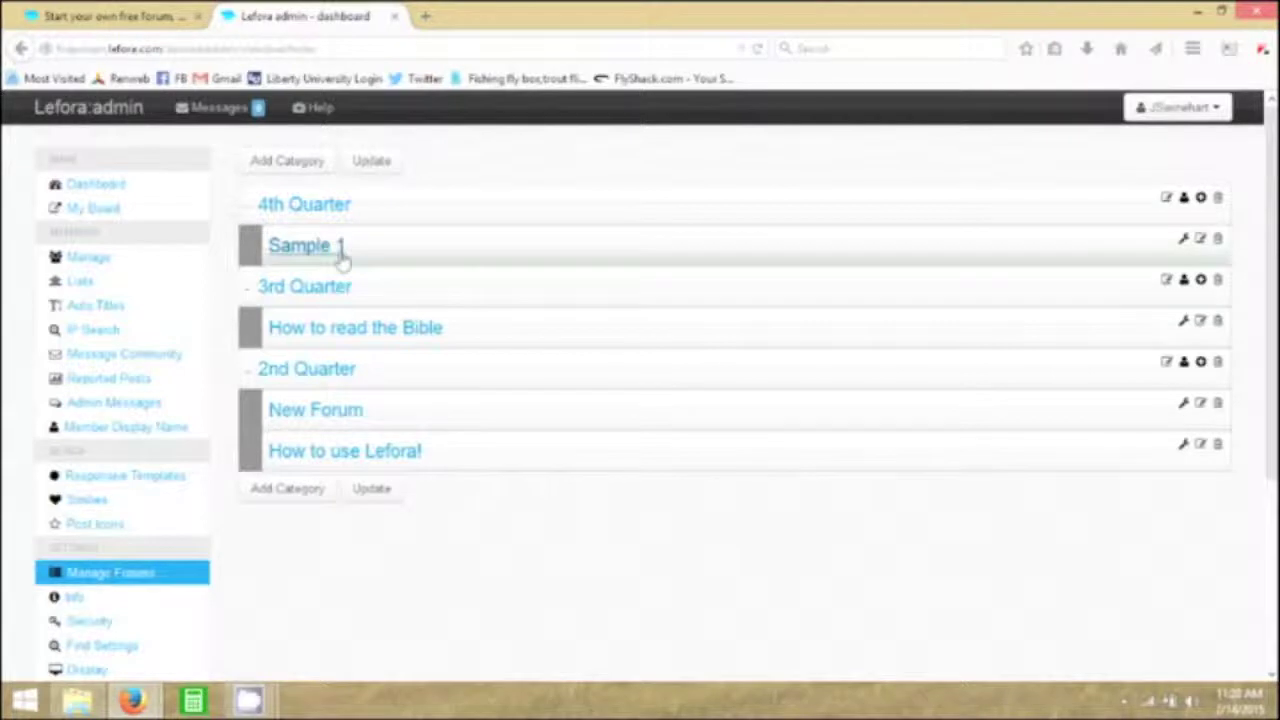
pyautogui.click(88, 209)
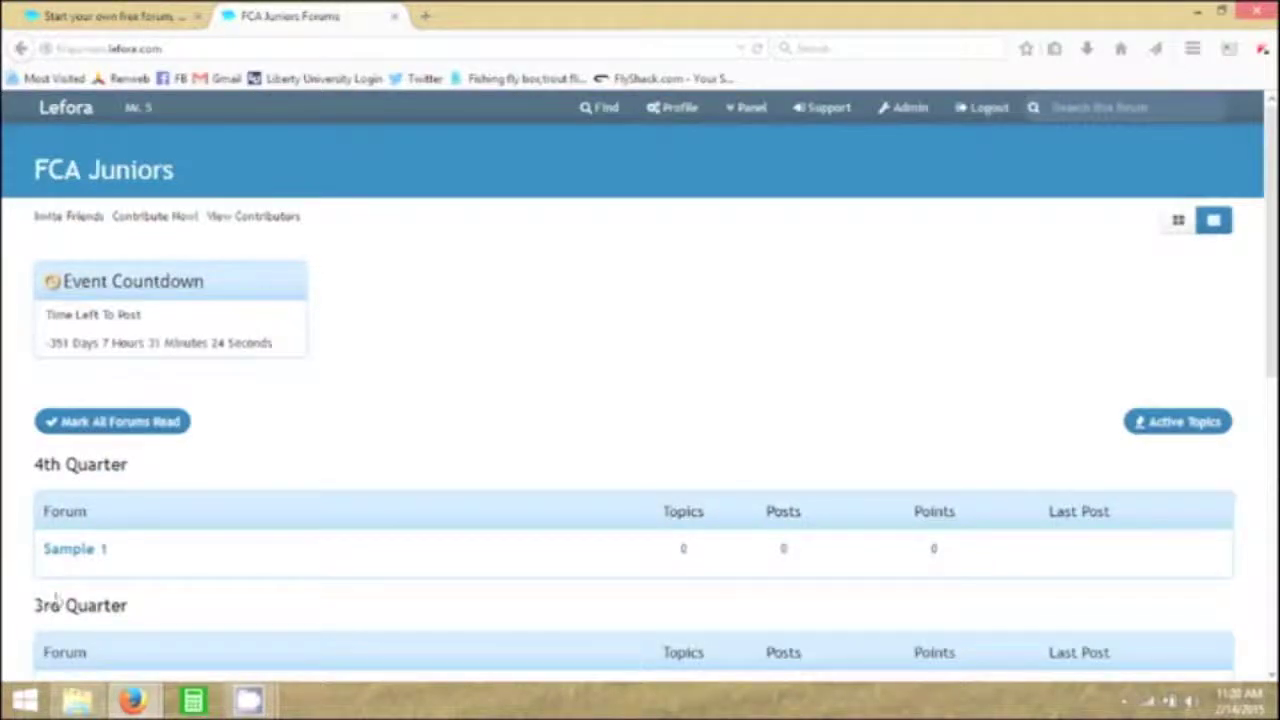
pyautogui.scroll(-1, 462, 545)
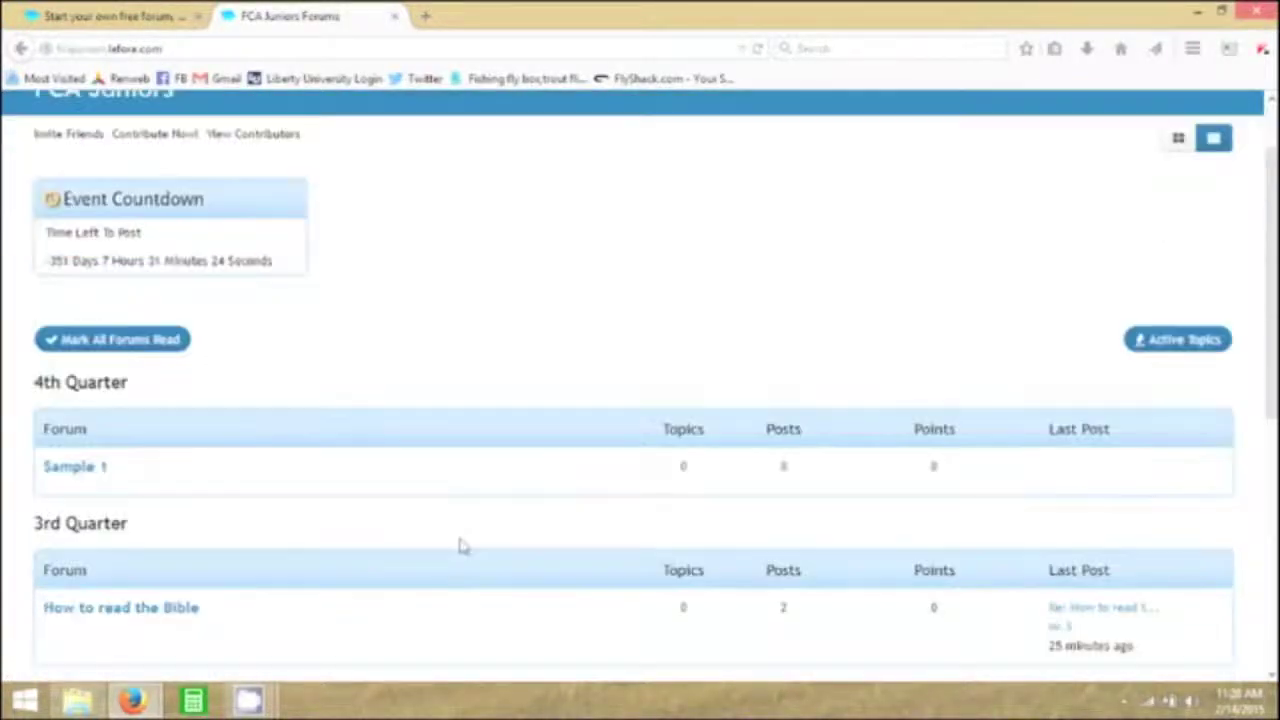
pyautogui.scroll(-3, 462, 545)
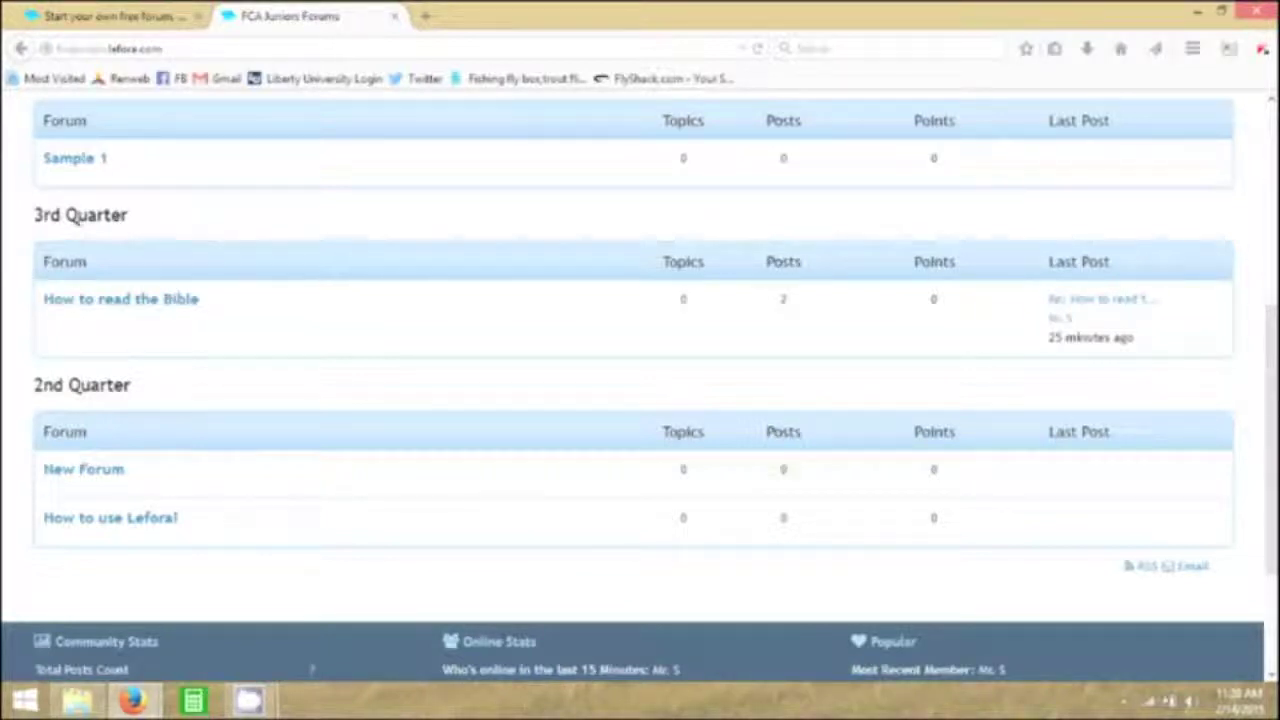
pyautogui.scroll(2, 54, 337)
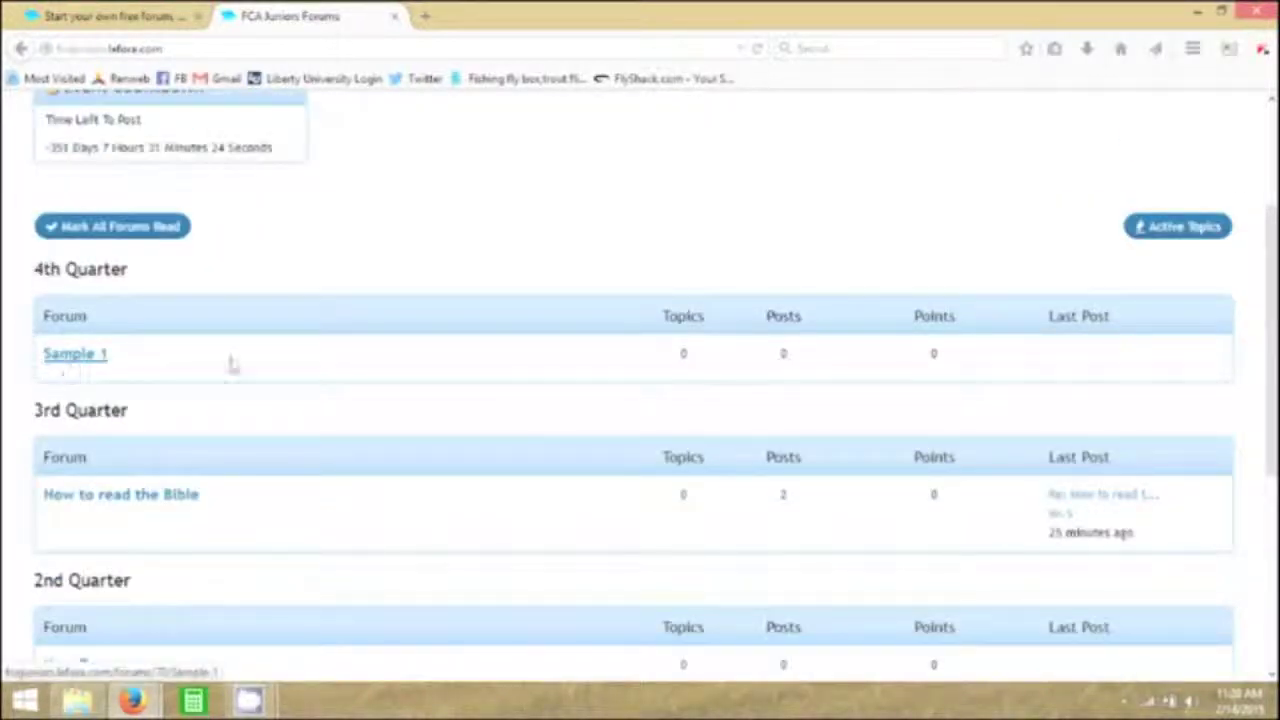
pyautogui.scroll(2, 417, 215)
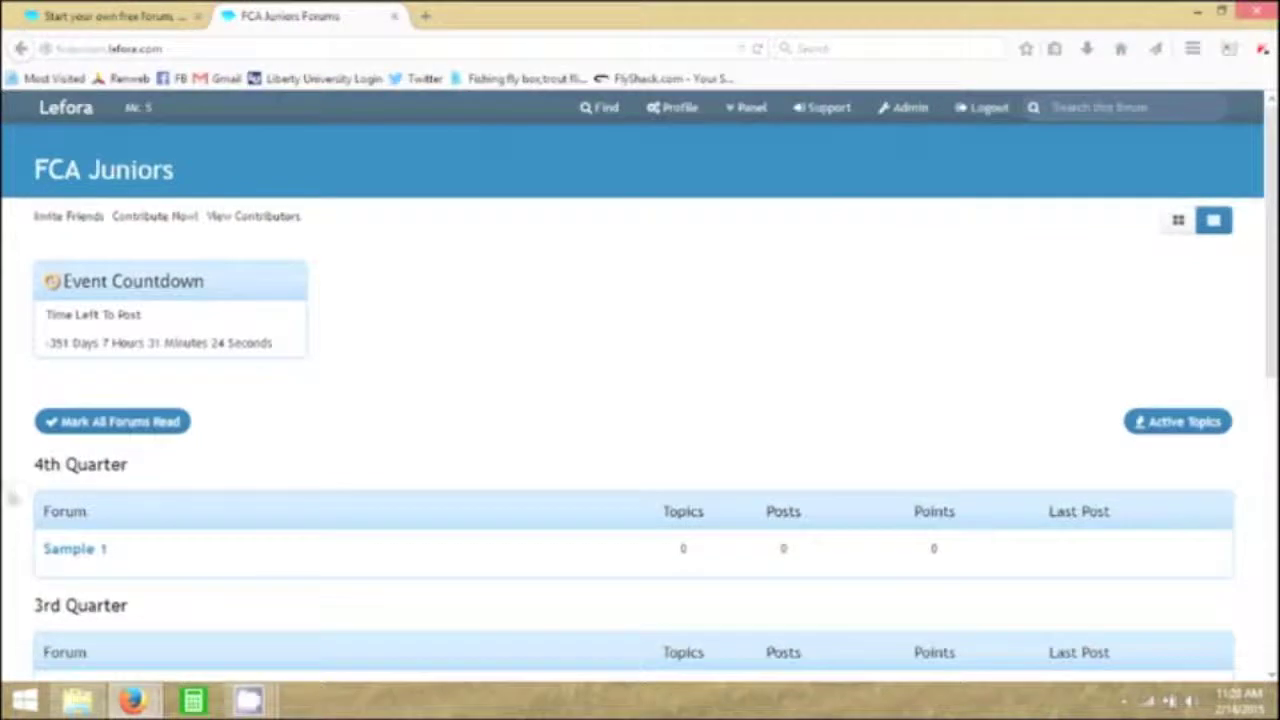
# - Add pizza after Cheese in the profanity filter's additional words within the admin security settings, and save the settings
pyautogui.click(921, 115)
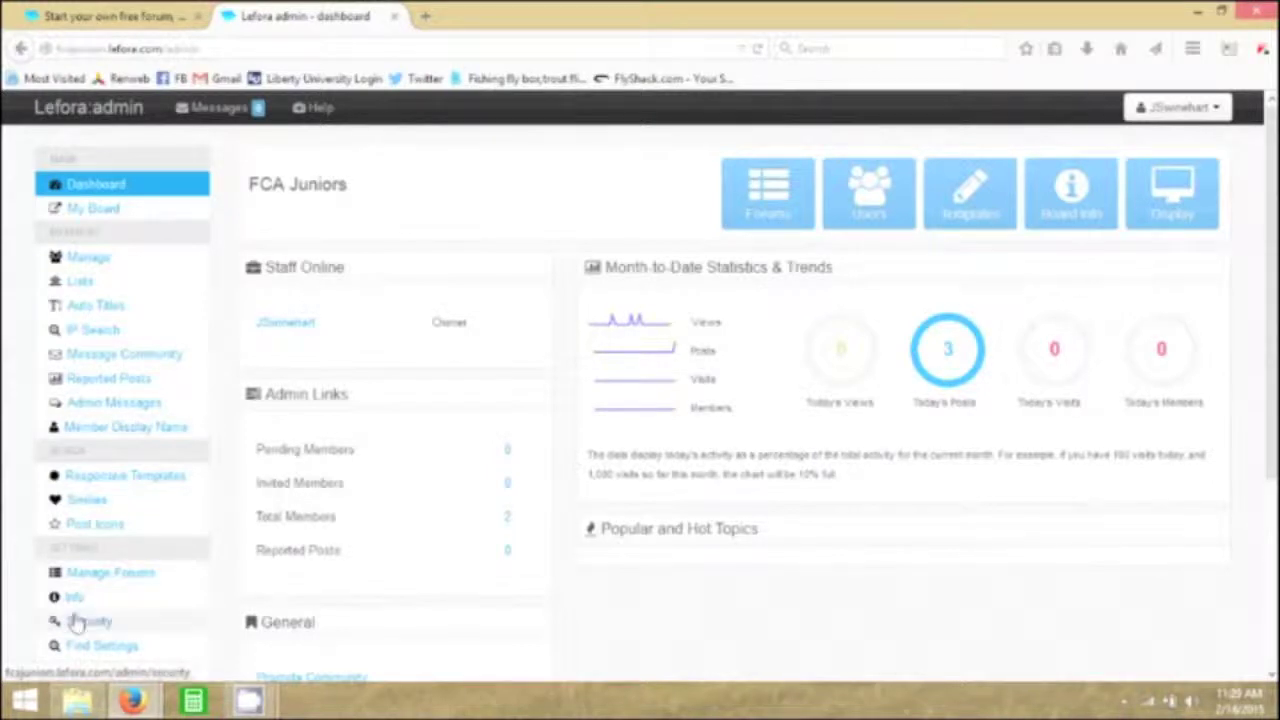
pyautogui.click(60, 623)
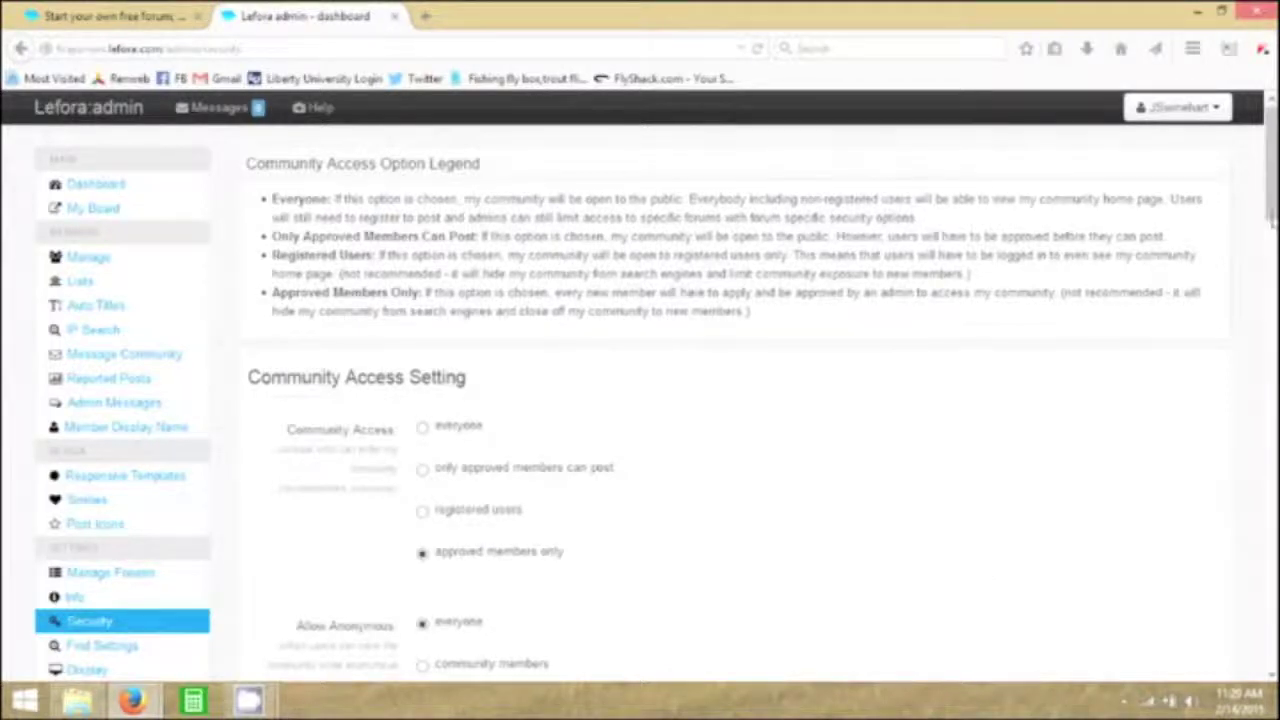
pyautogui.scroll(-3, 1266, 240)
pyautogui.scroll(-1, 1266, 240)
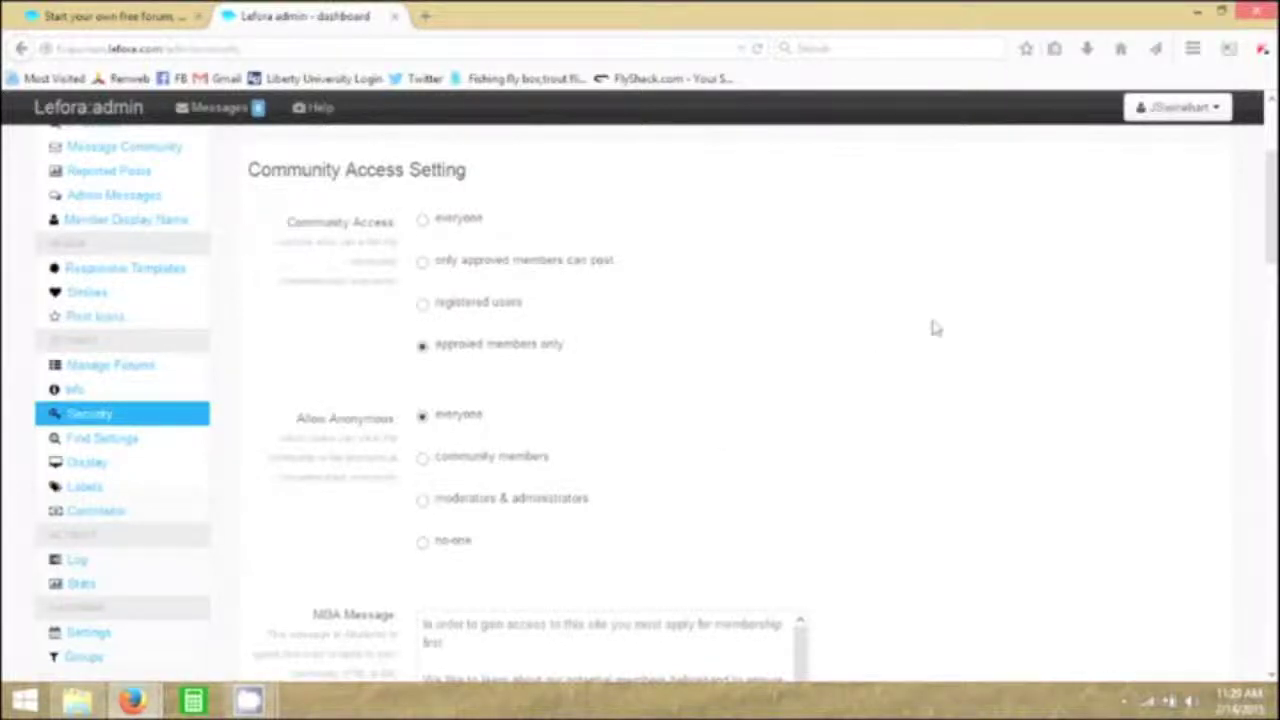
pyautogui.scroll(-1, 950, 345)
pyautogui.scroll(-5, 955, 353)
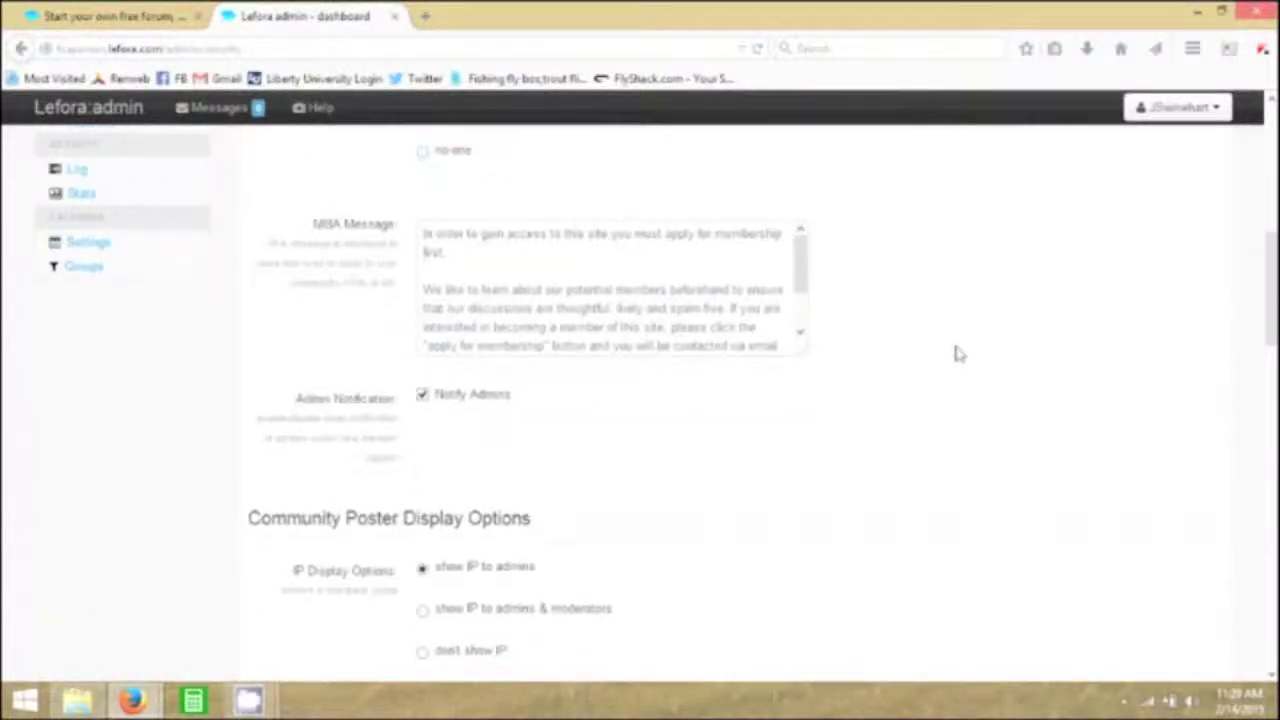
pyautogui.scroll(-5, 955, 353)
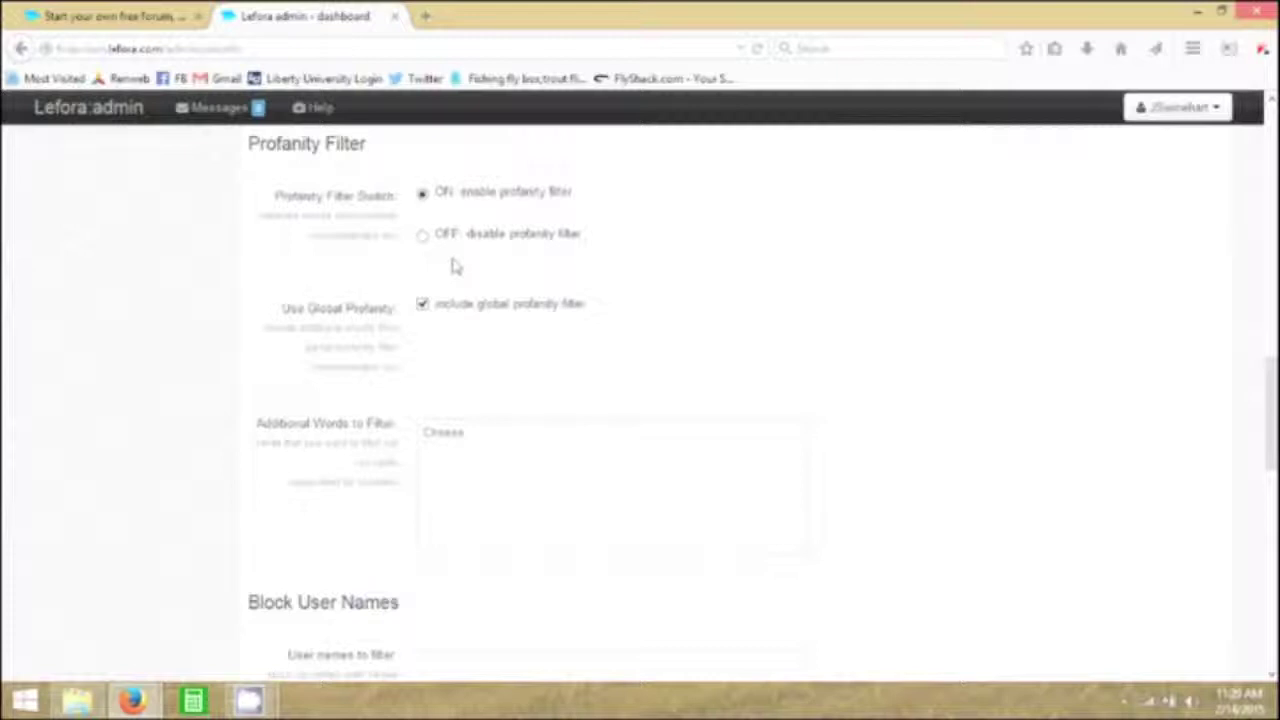
pyautogui.click(510, 465)
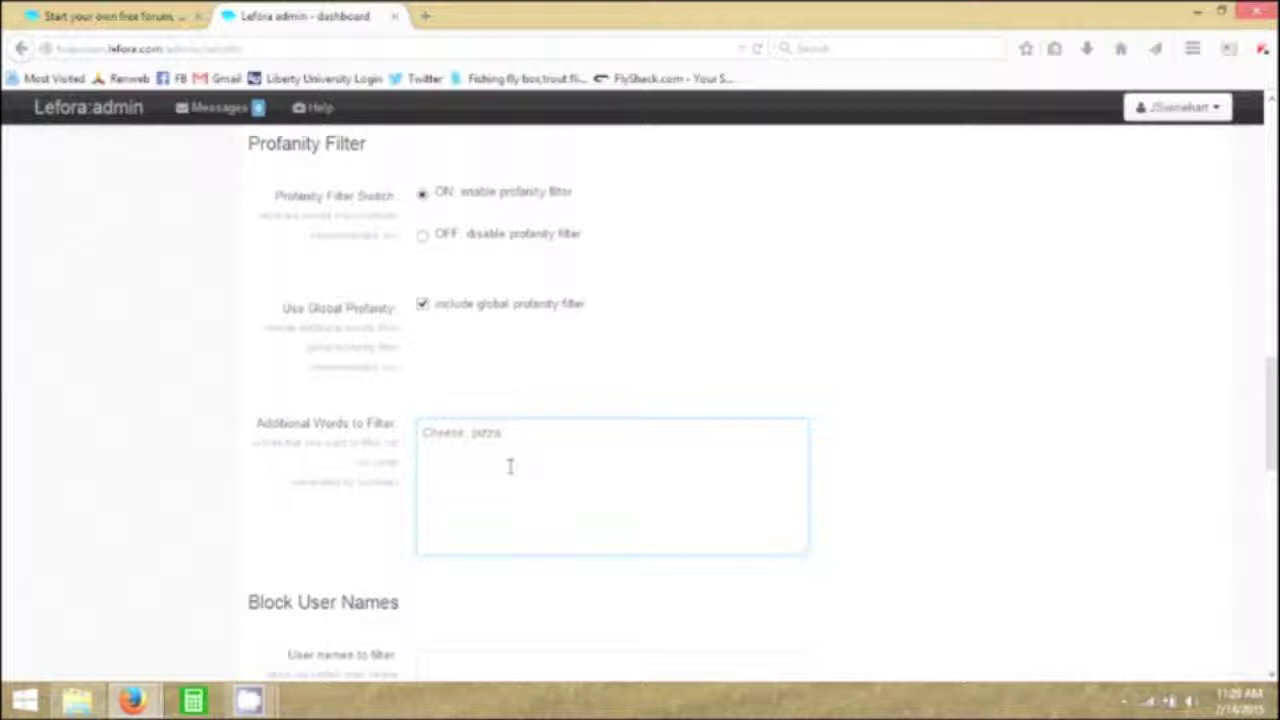
pyautogui.scroll(-6, 515, 470)
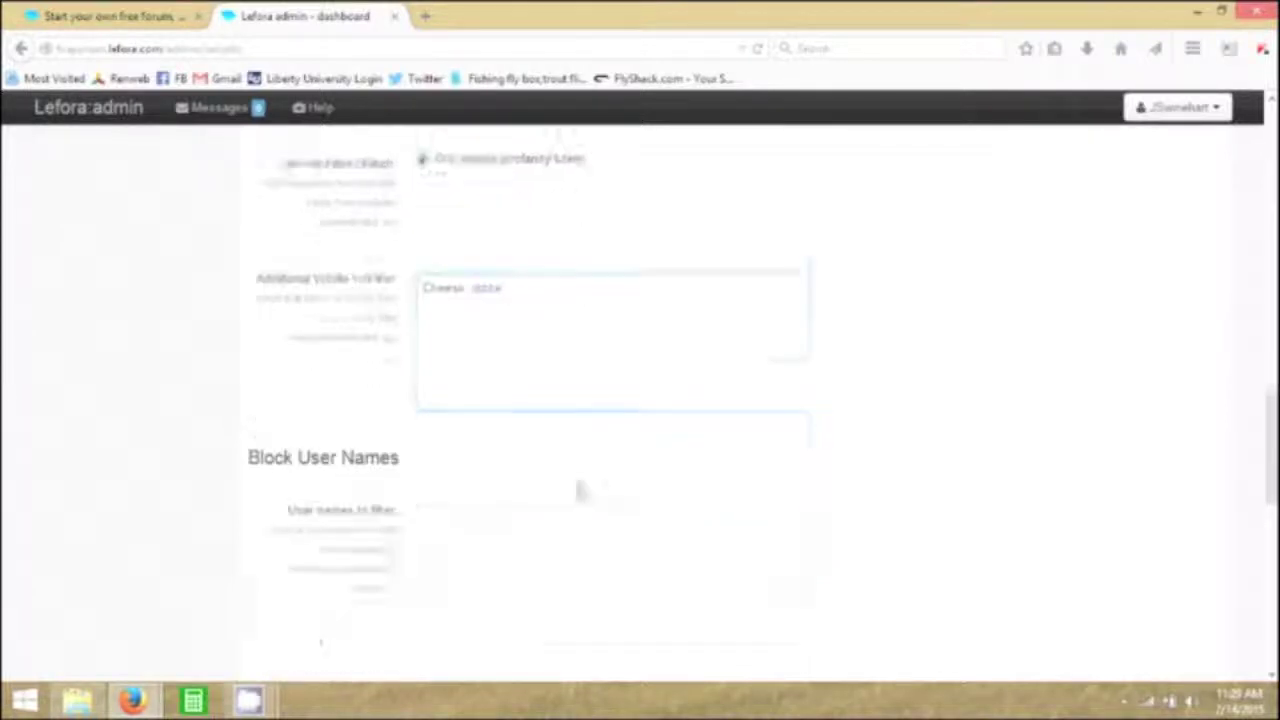
pyautogui.scroll(-4, 551, 498)
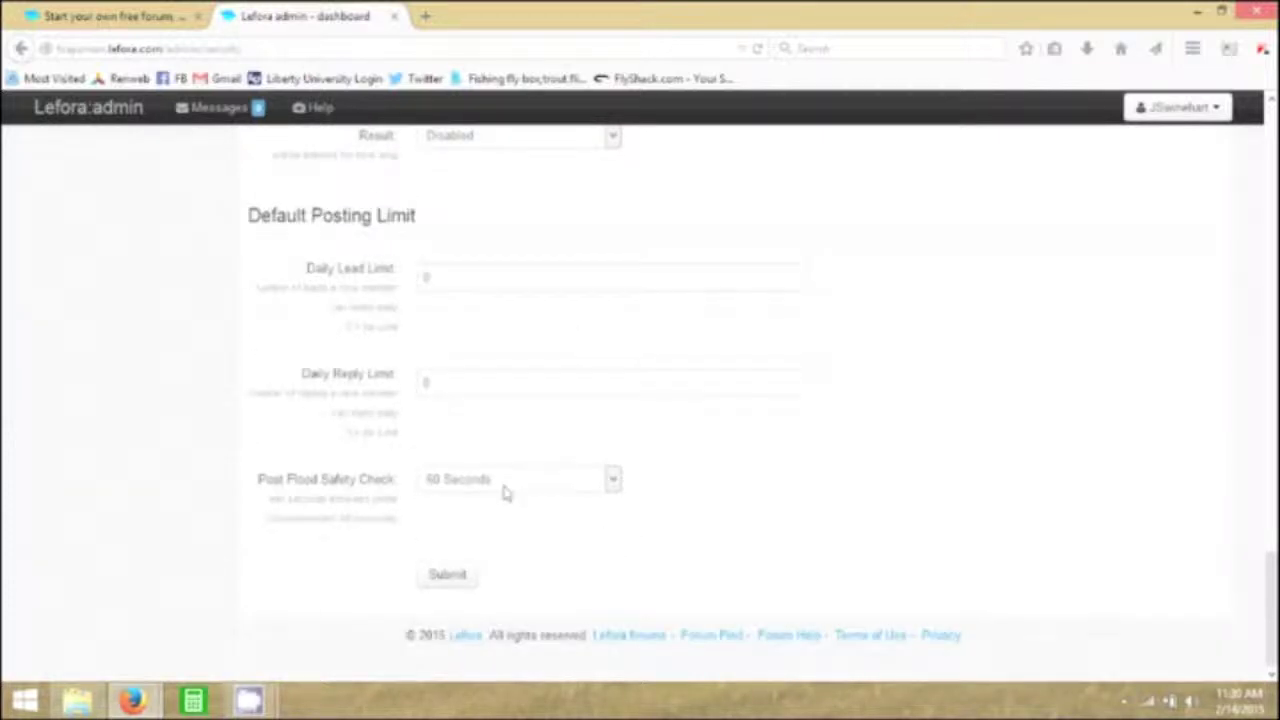
pyautogui.click(452, 578)
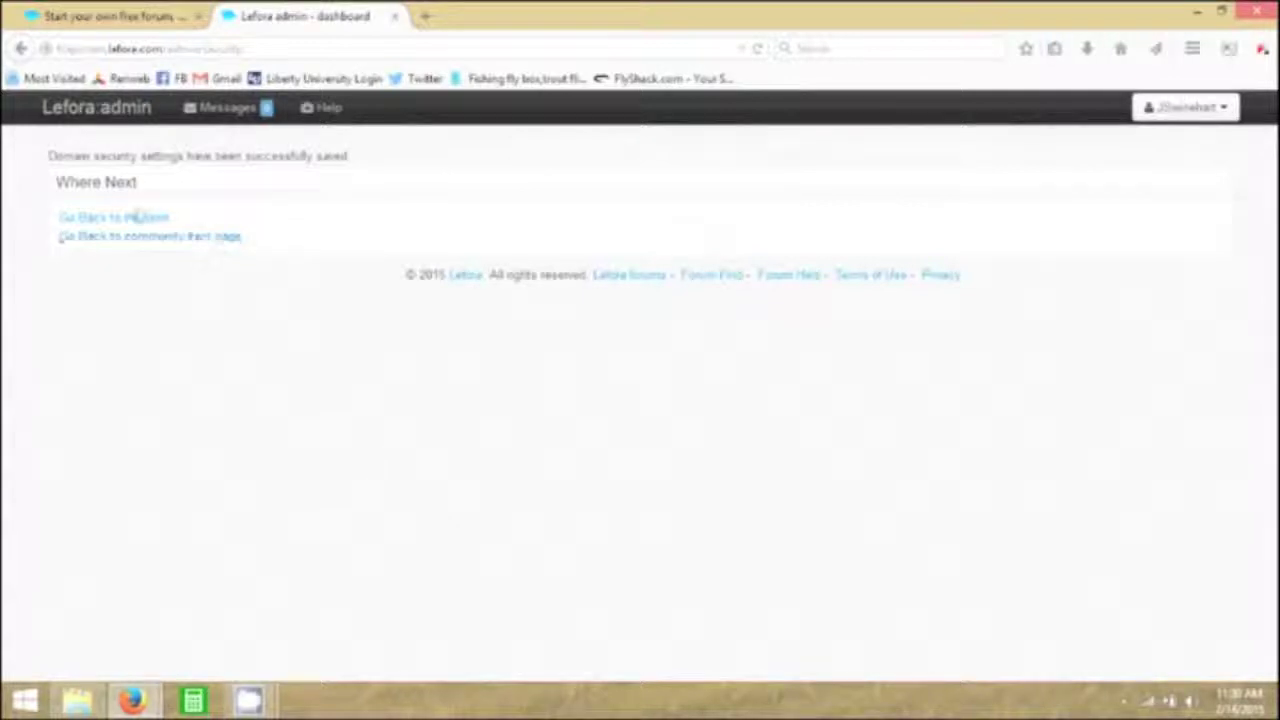
# - Examine the community's security log of admin actions and the statistics for daily new posts
pyautogui.click(140, 219)
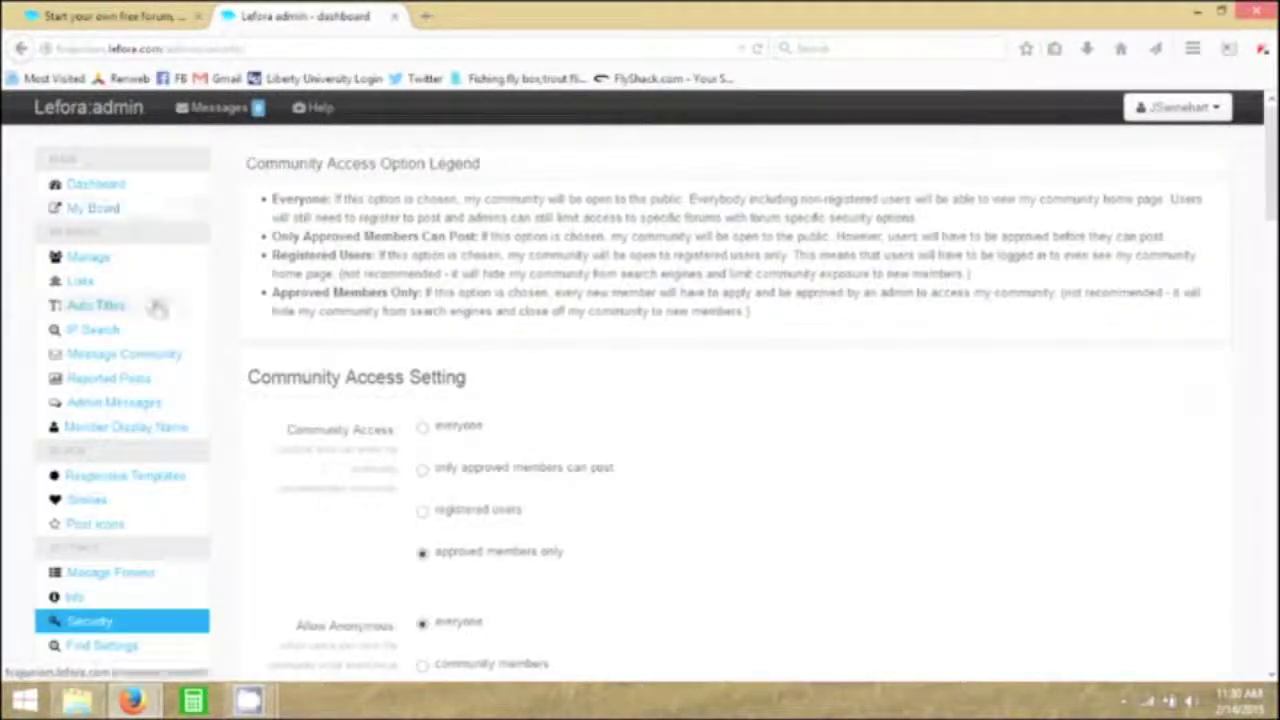
pyautogui.scroll(-3, 150, 300)
pyautogui.scroll(-5, 640, 400)
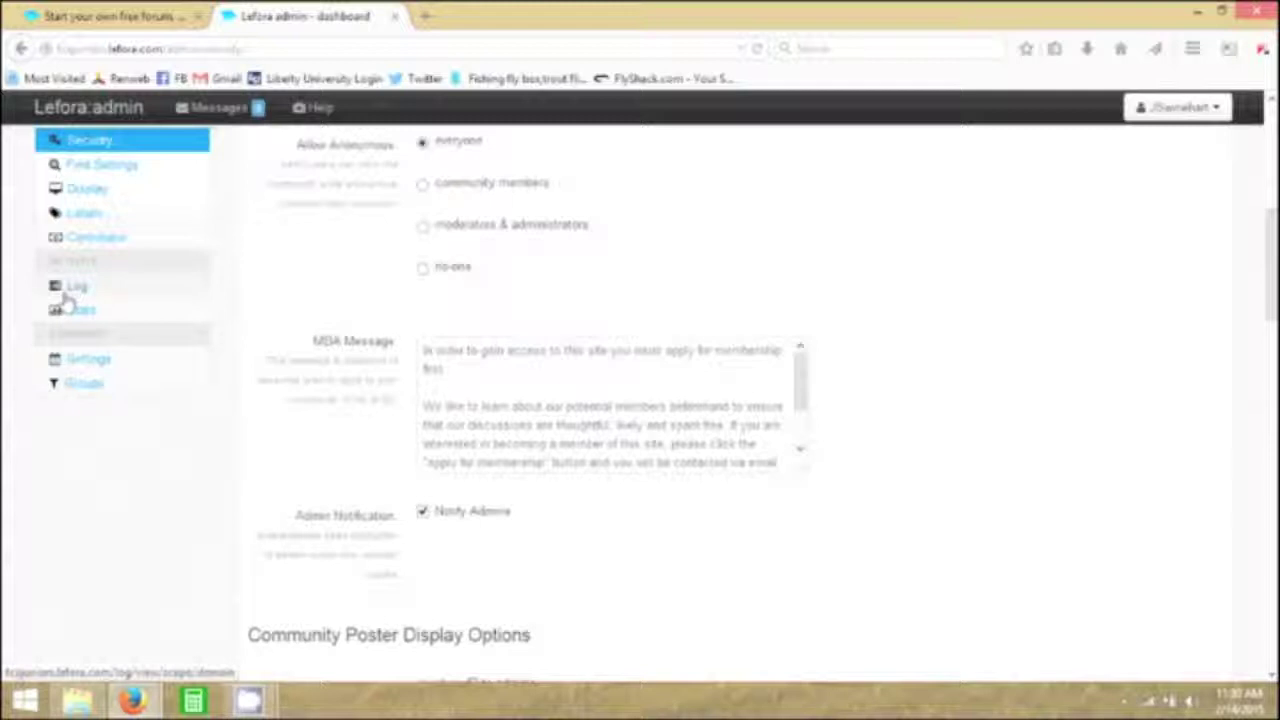
pyautogui.click(68, 292)
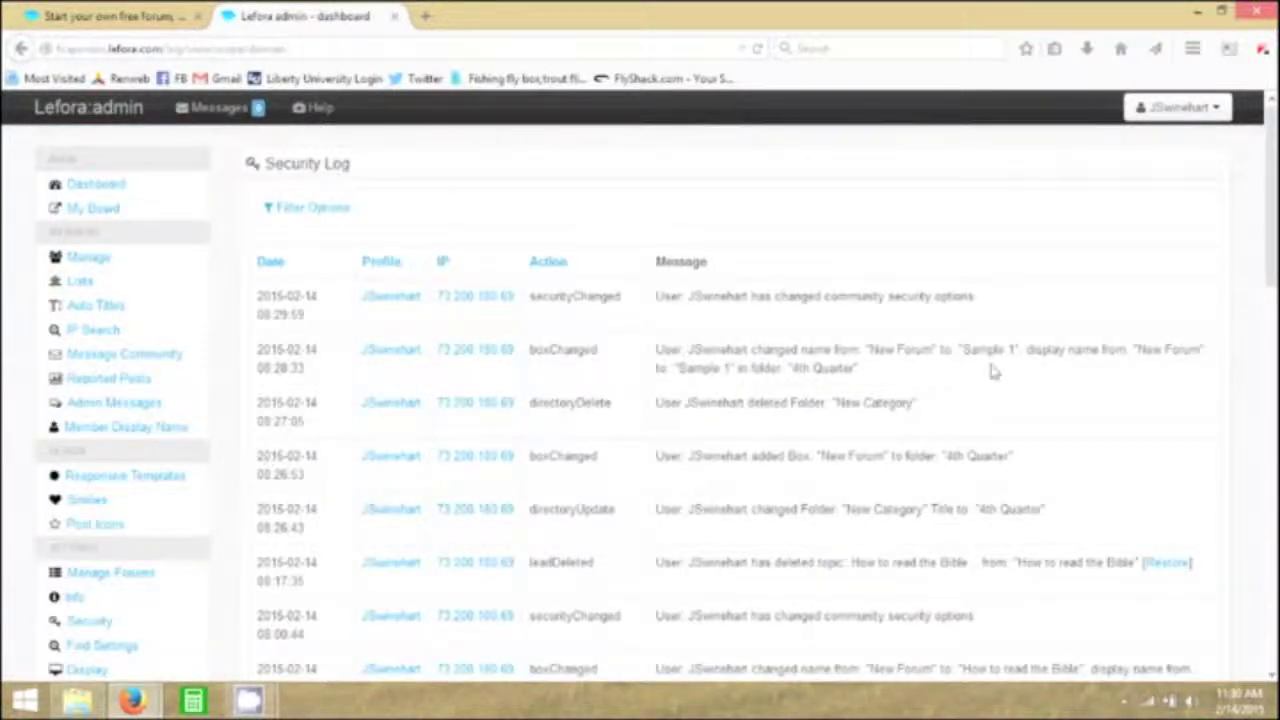
pyautogui.scroll(-3, 1275, 285)
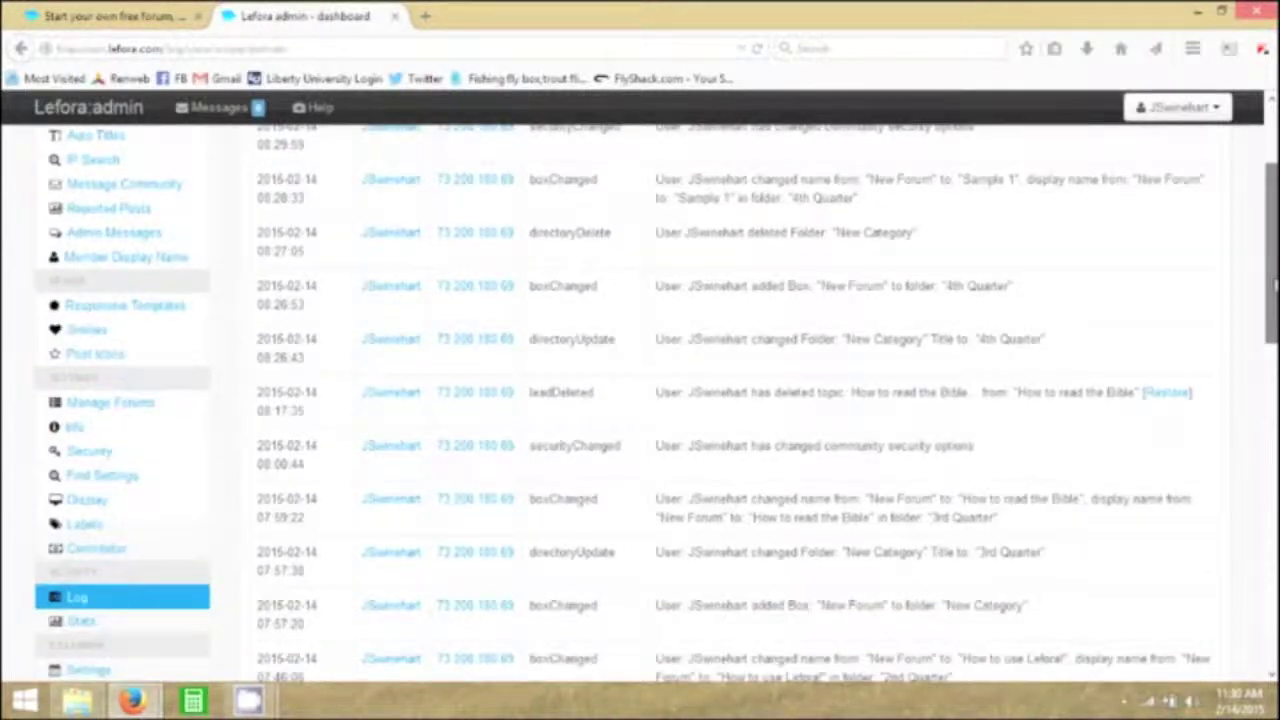
pyautogui.click(82, 622)
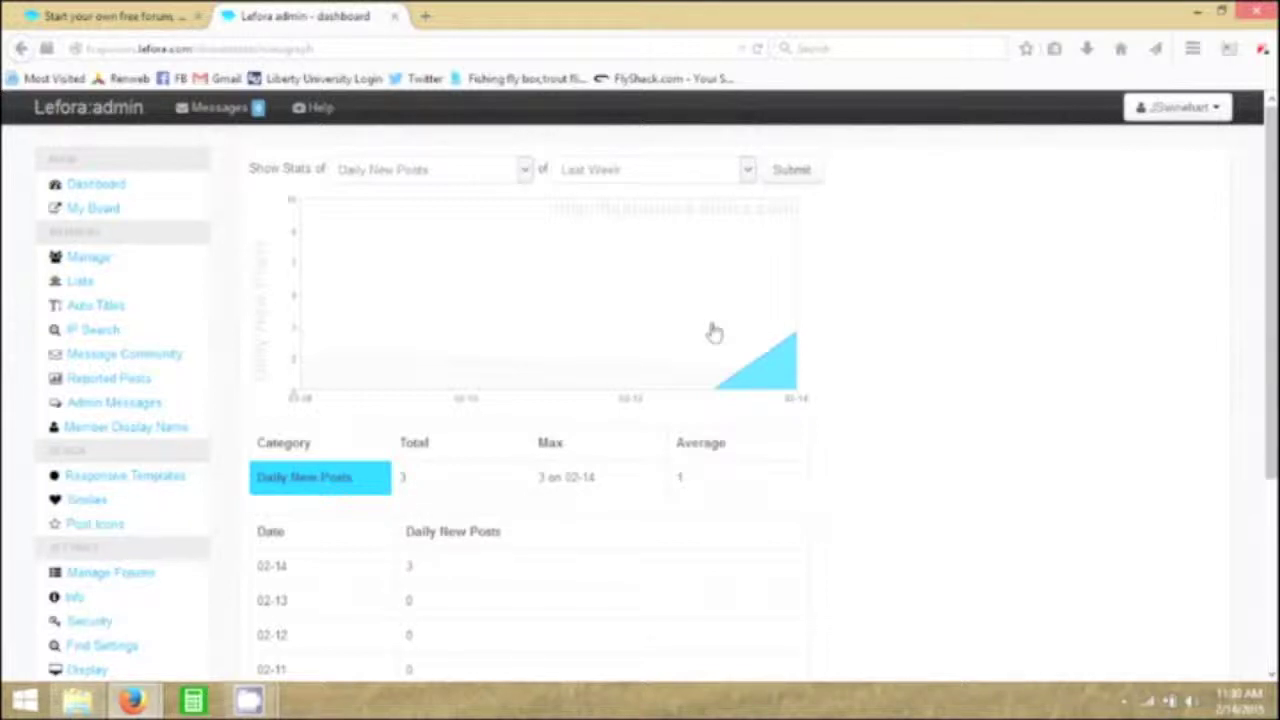
# - Start a new topic in the board's Sample 1 forum with the title "Here's how to do it."
pyautogui.click(107, 209)
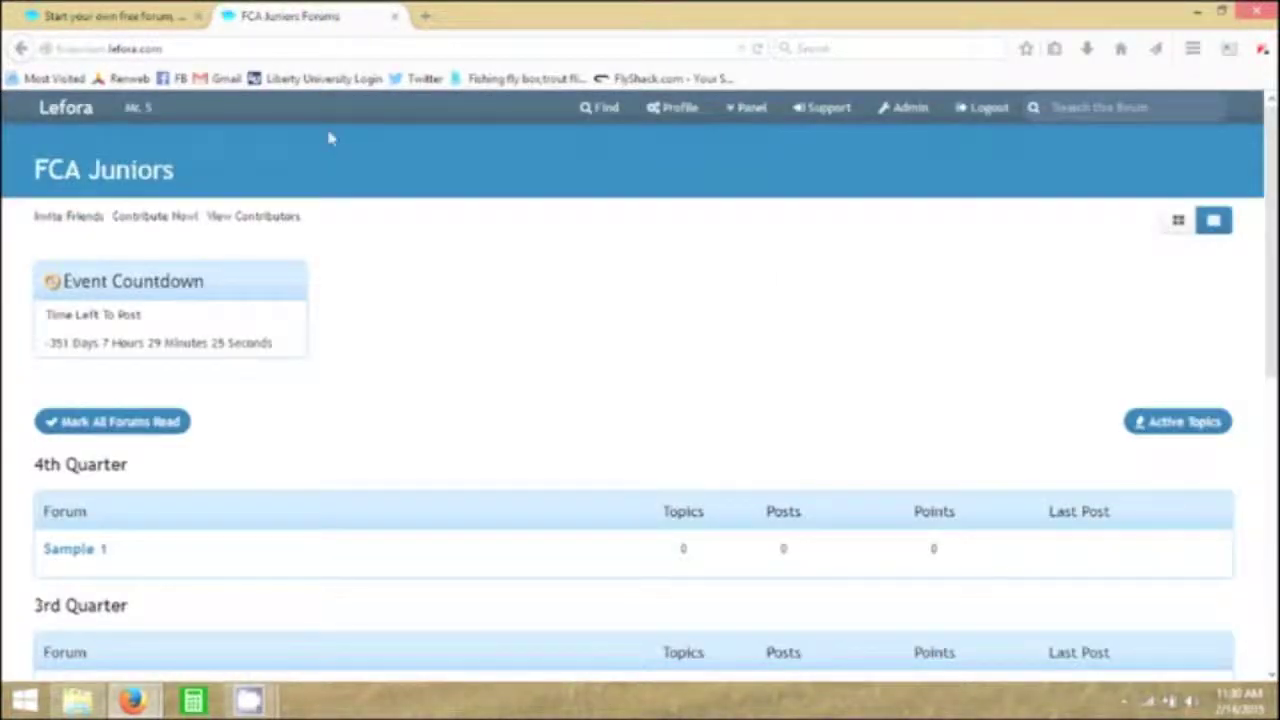
pyautogui.click(68, 558)
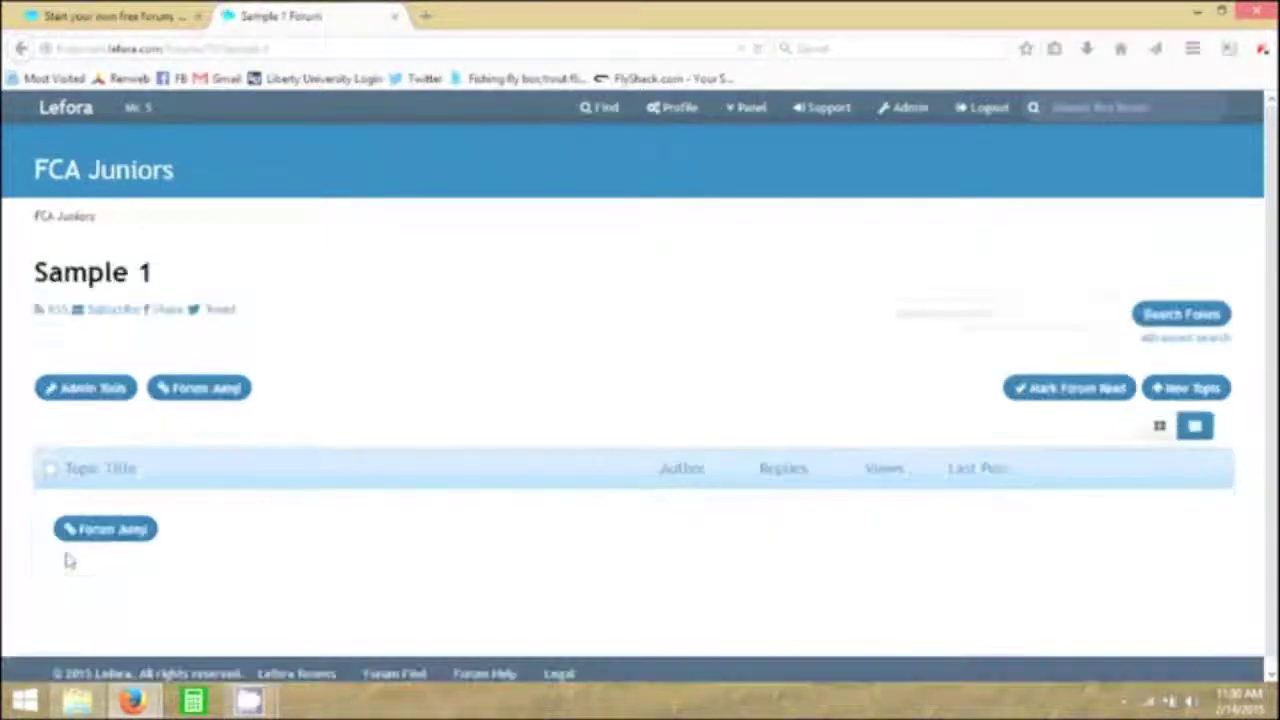
pyautogui.click(1165, 395)
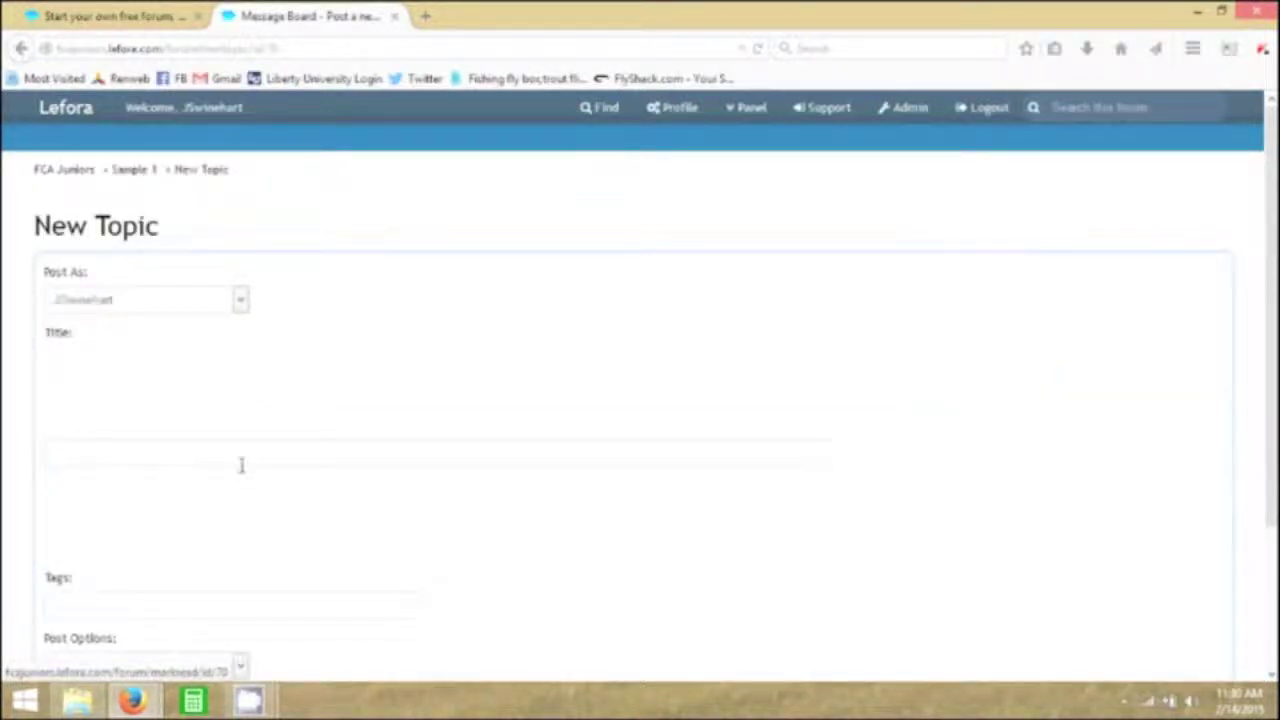
pyautogui.click(266, 351)
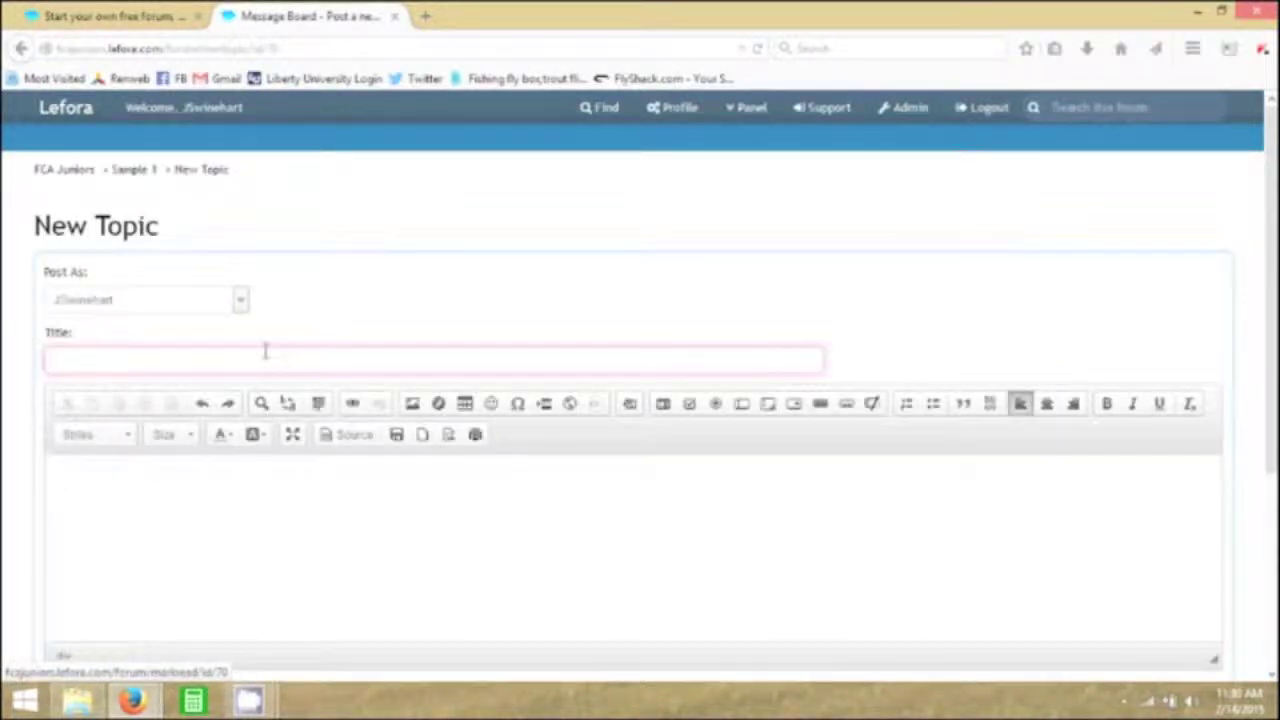
pyautogui.write('Hand: how to cre')
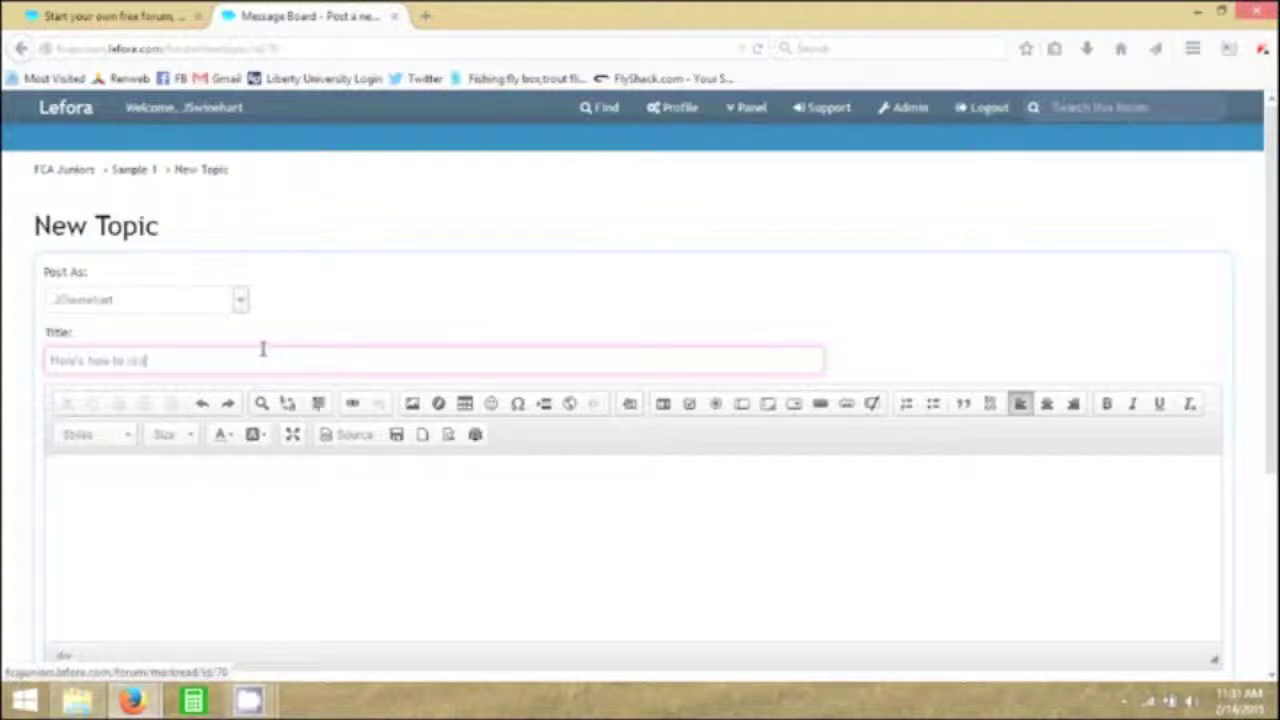
# - Write "List the 5 steps necessary for setting up a forum" as the topic's message and post it
pyautogui.click(258, 472)
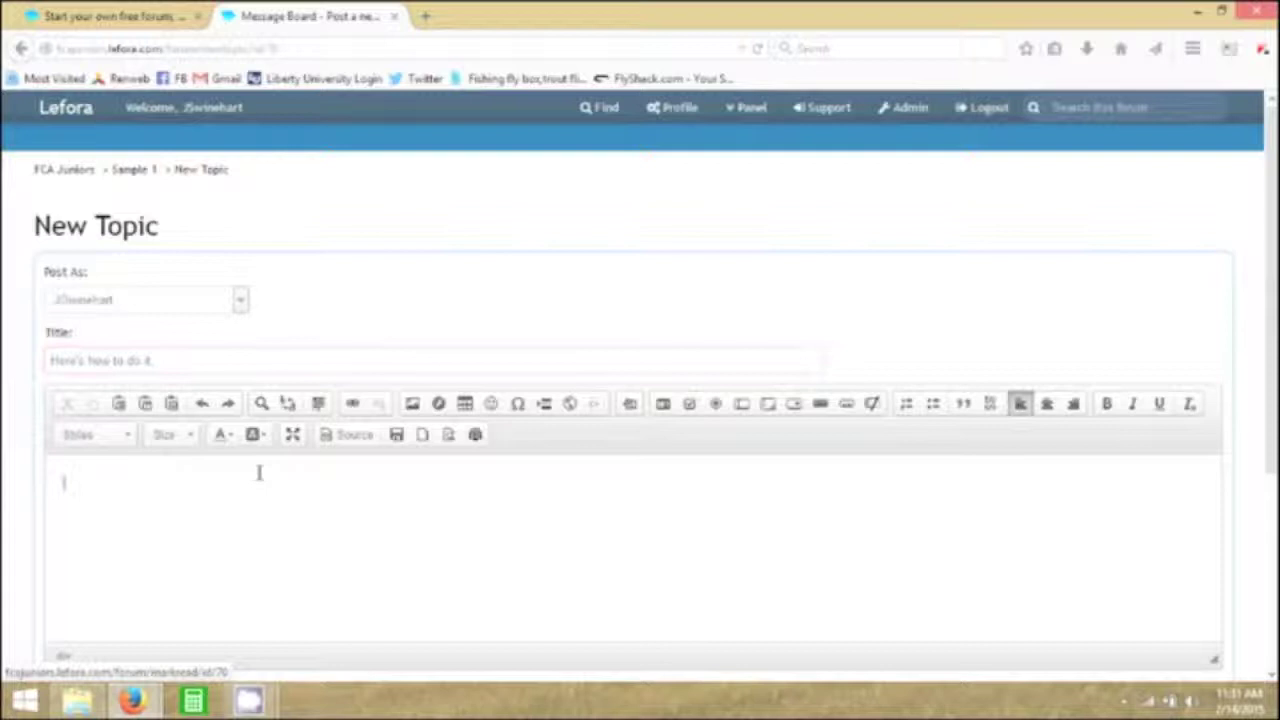
pyautogui.write('List the 5 steps ness')
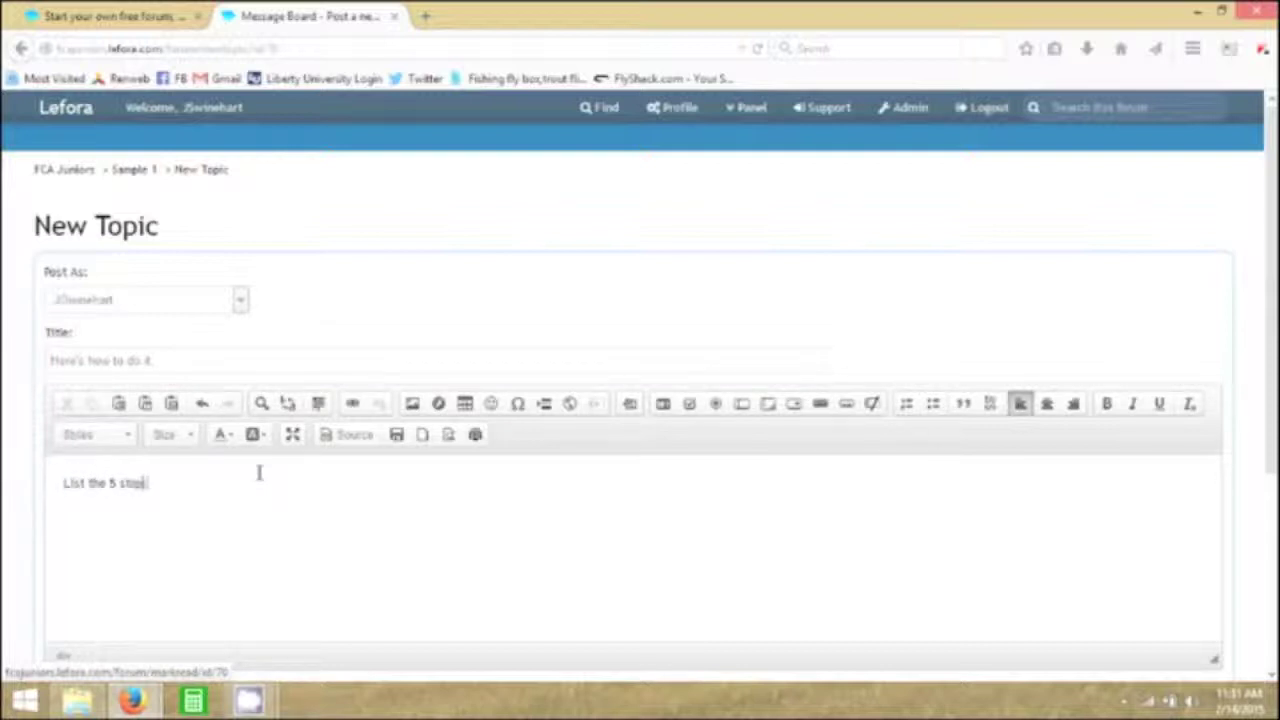
pyautogui.press('BackSpace')
pyautogui.press('BackSpace')
pyautogui.write('cessary for ')
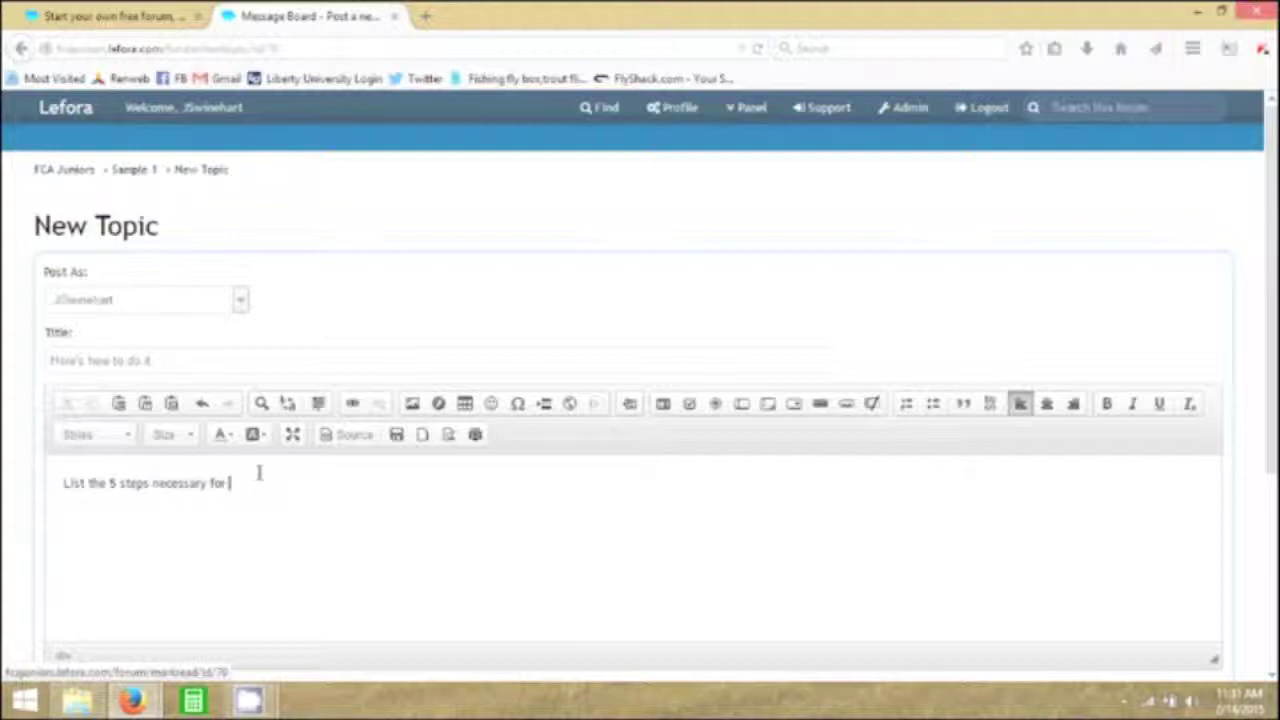
pyautogui.write('setting up a forum')
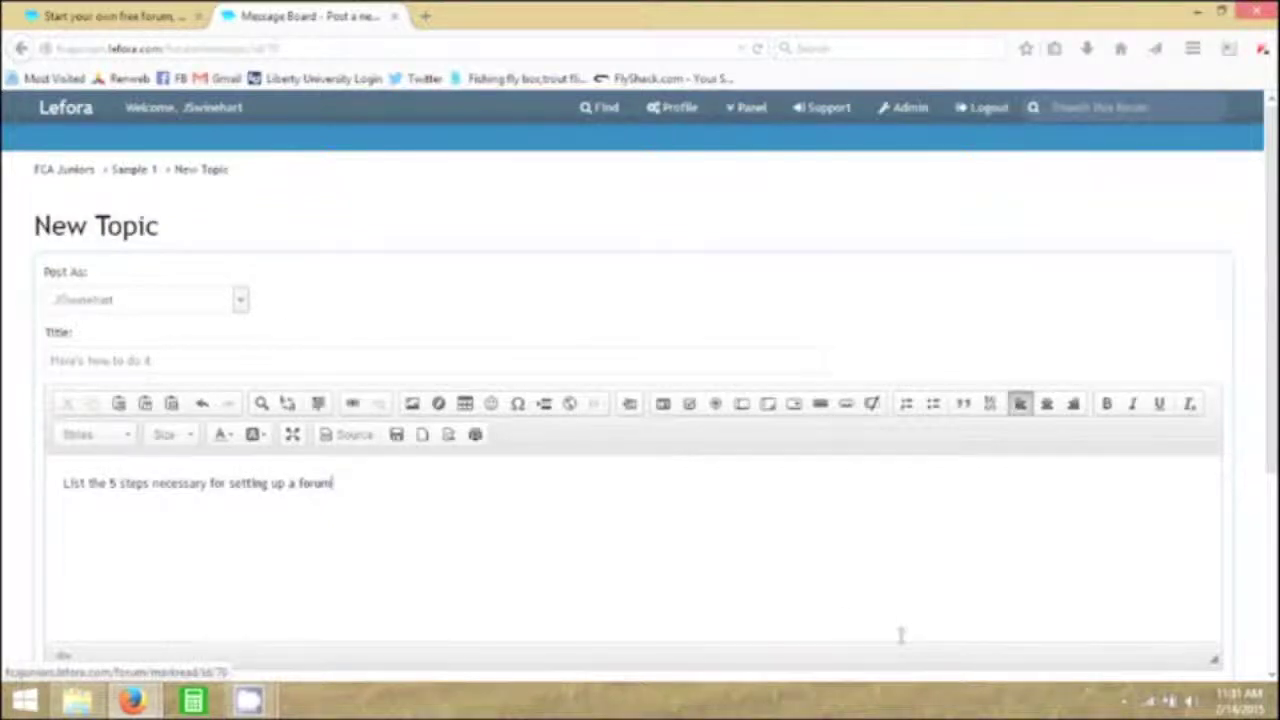
pyautogui.scroll(-3, 900, 635)
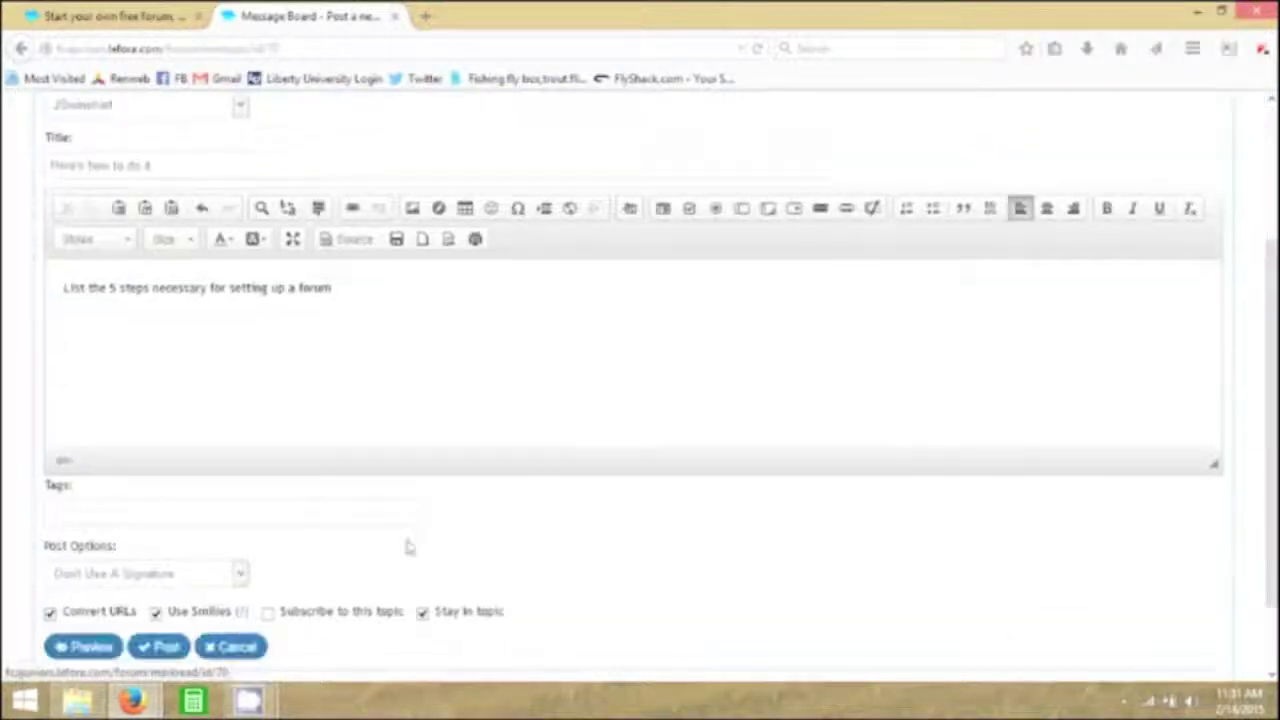
pyautogui.click(166, 647)
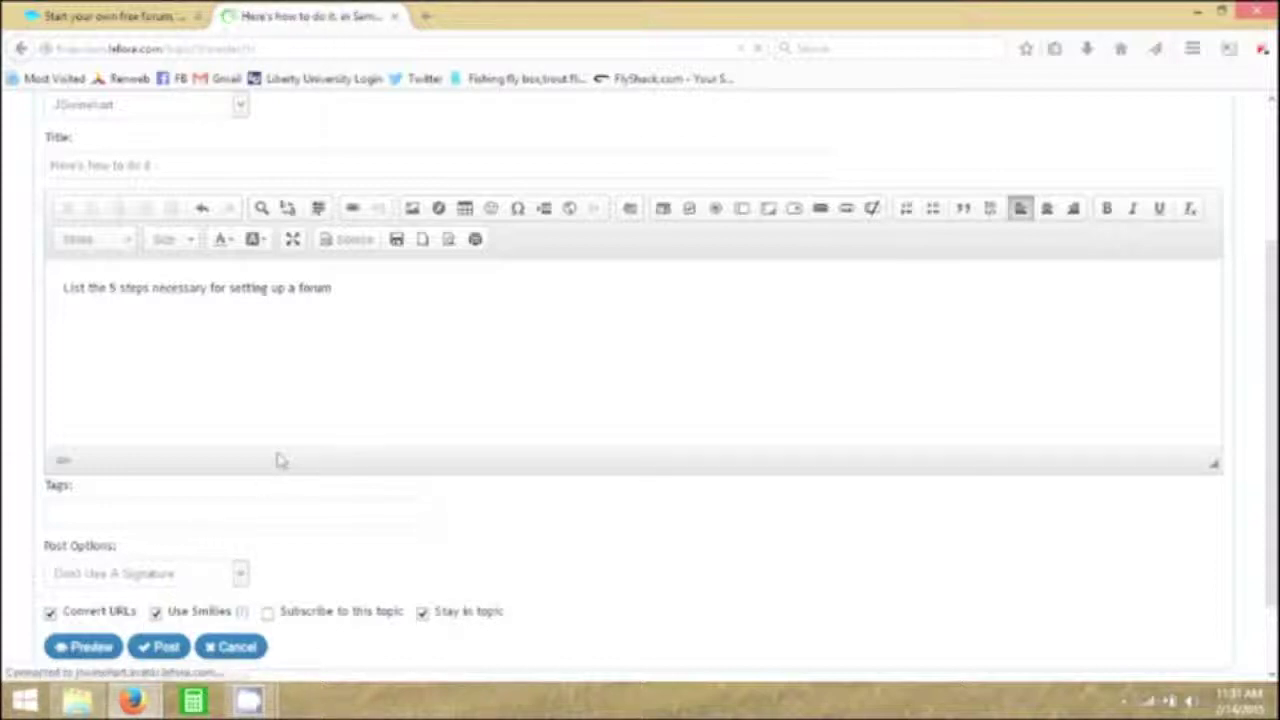
# - Reply to the "Here's how to do it." topic with the lines "step one", "step two" and "step three.", and post the reply
pyautogui.scroll(-2, 451, 490)
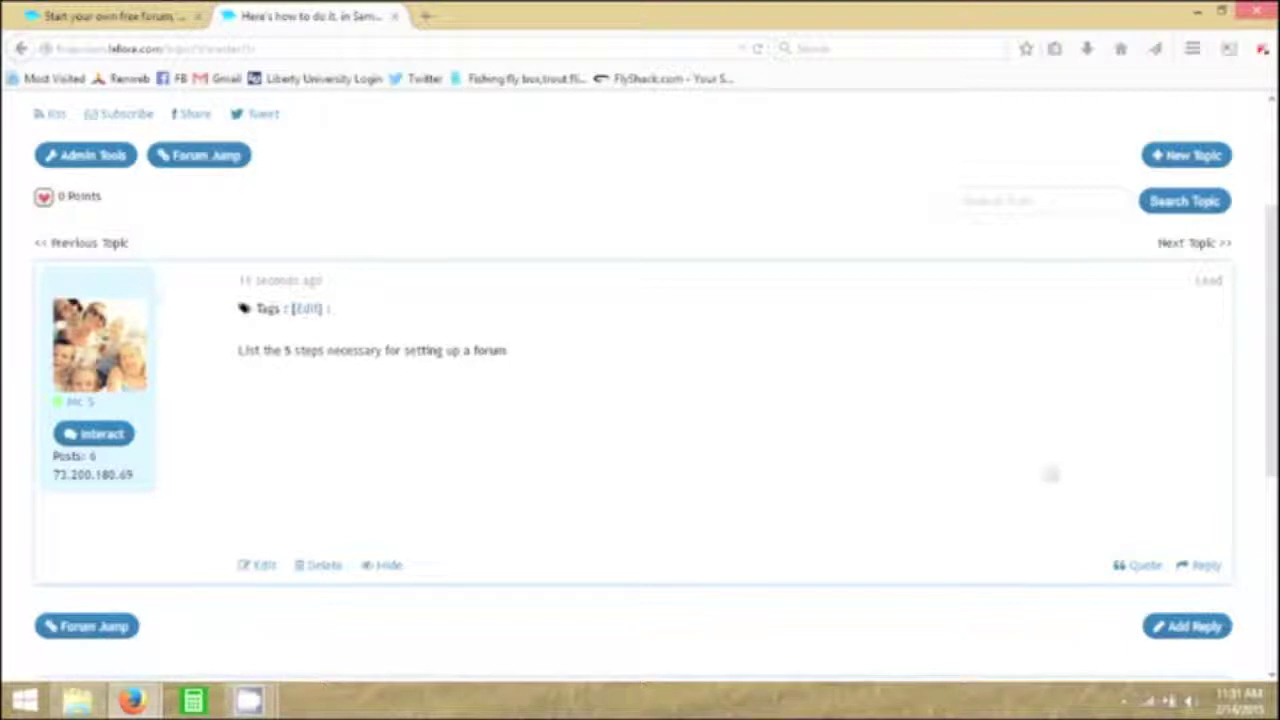
pyautogui.click(1199, 567)
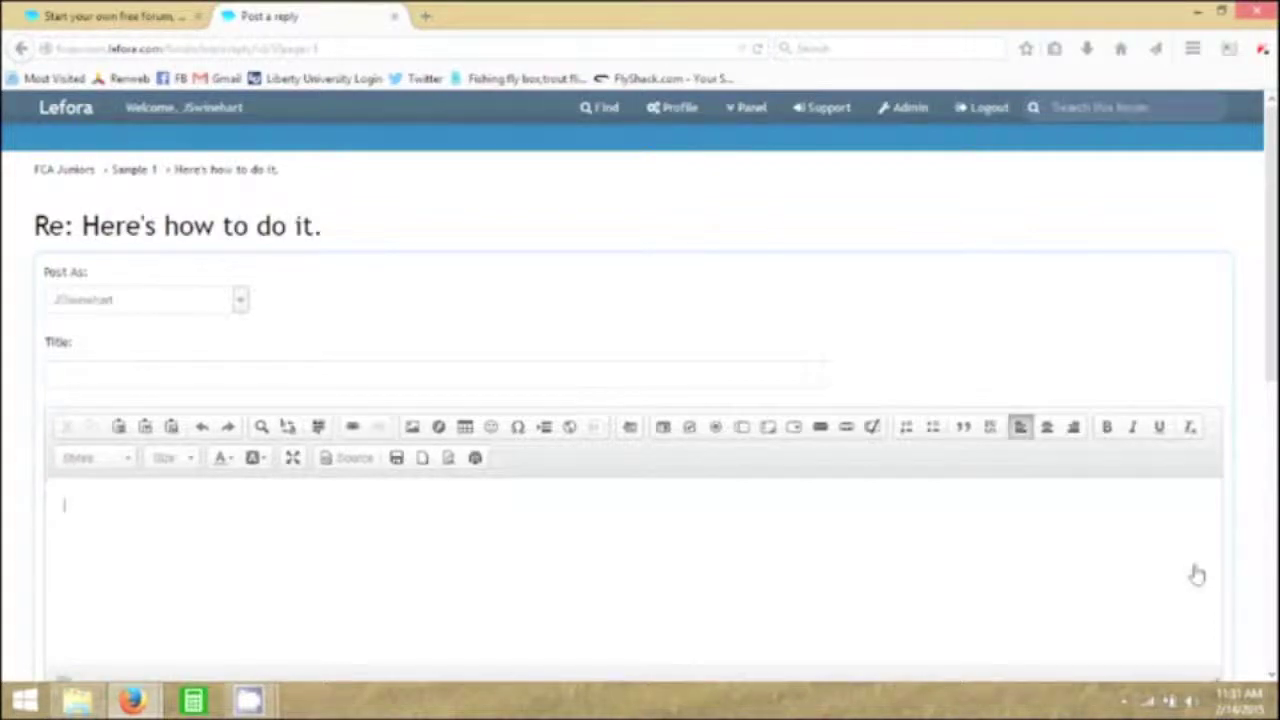
pyautogui.write('step')
pyautogui.write(' an')
pyautogui.write('step')
pyautogui.write(' two')
pyautogui.press('Return')
pyautogui.write('step three')
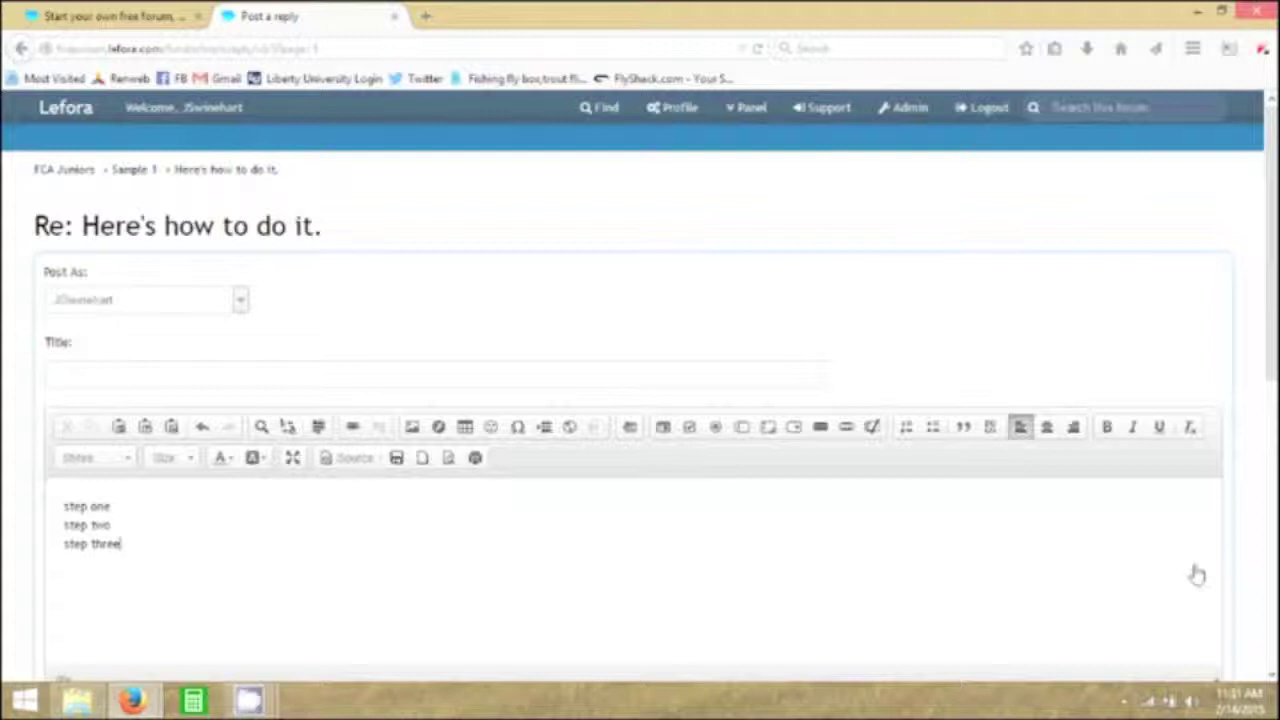
pyautogui.write('.')
pyautogui.scroll(-3, 1210, 508)
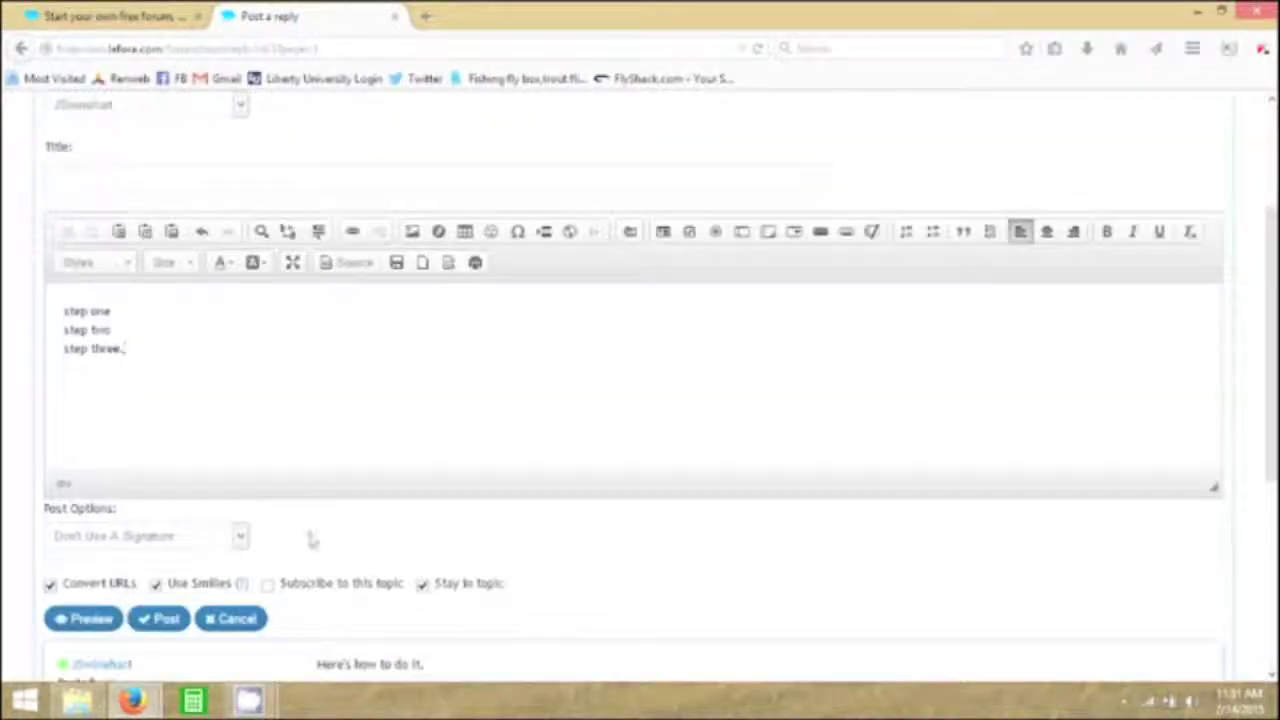
pyautogui.click(151, 619)
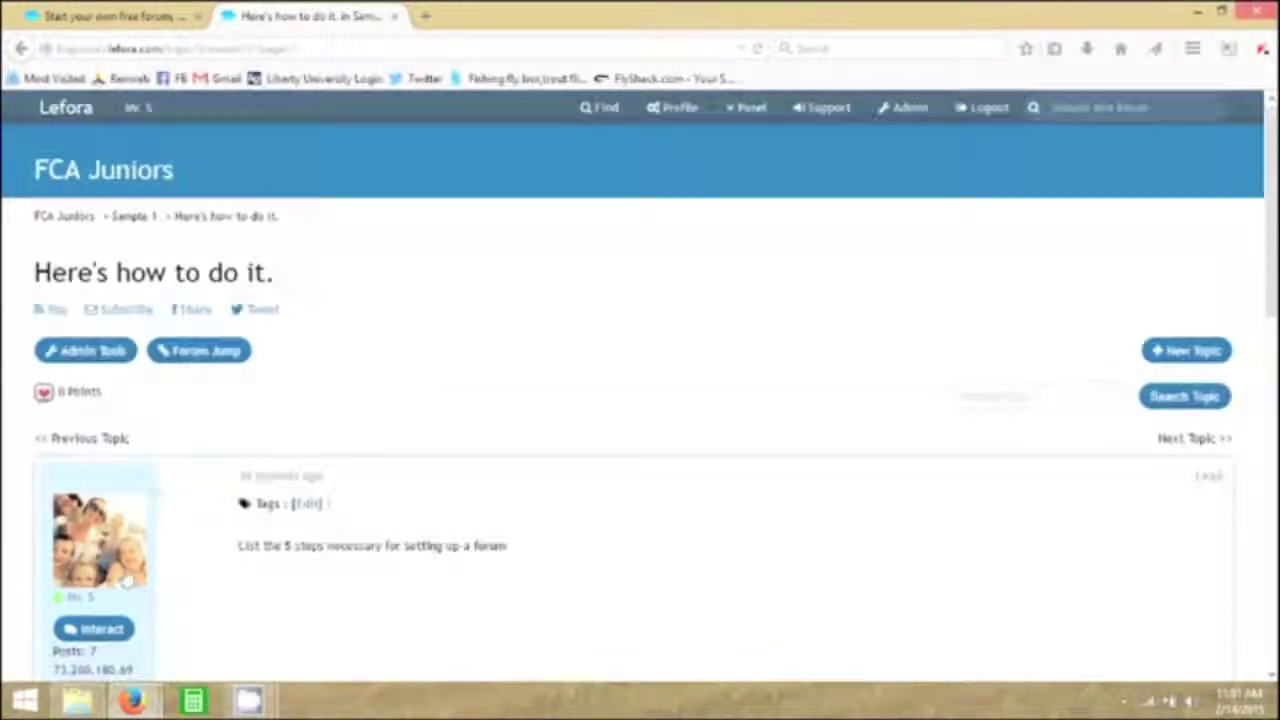
# - Start a reply quoting the three-step post and write "You forgot steps four and five." below the quoted text
pyautogui.scroll(-6, 100, 490)
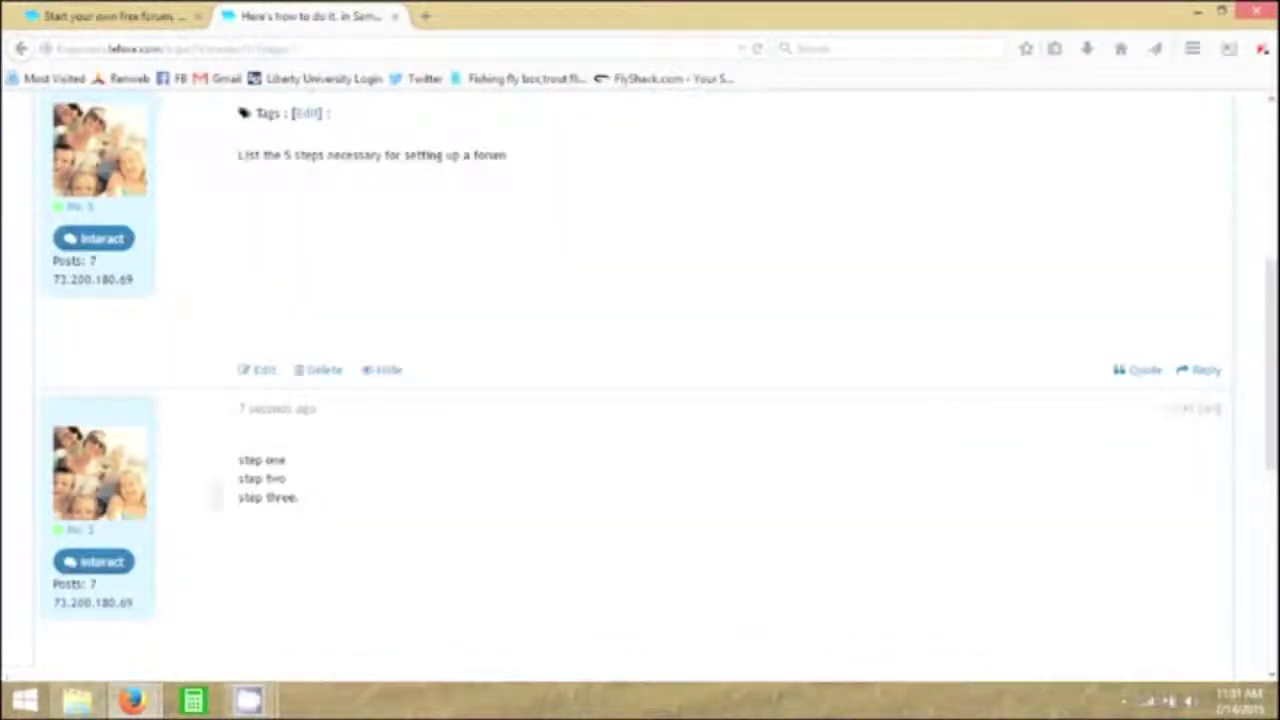
pyautogui.scroll(-3, 791, 483)
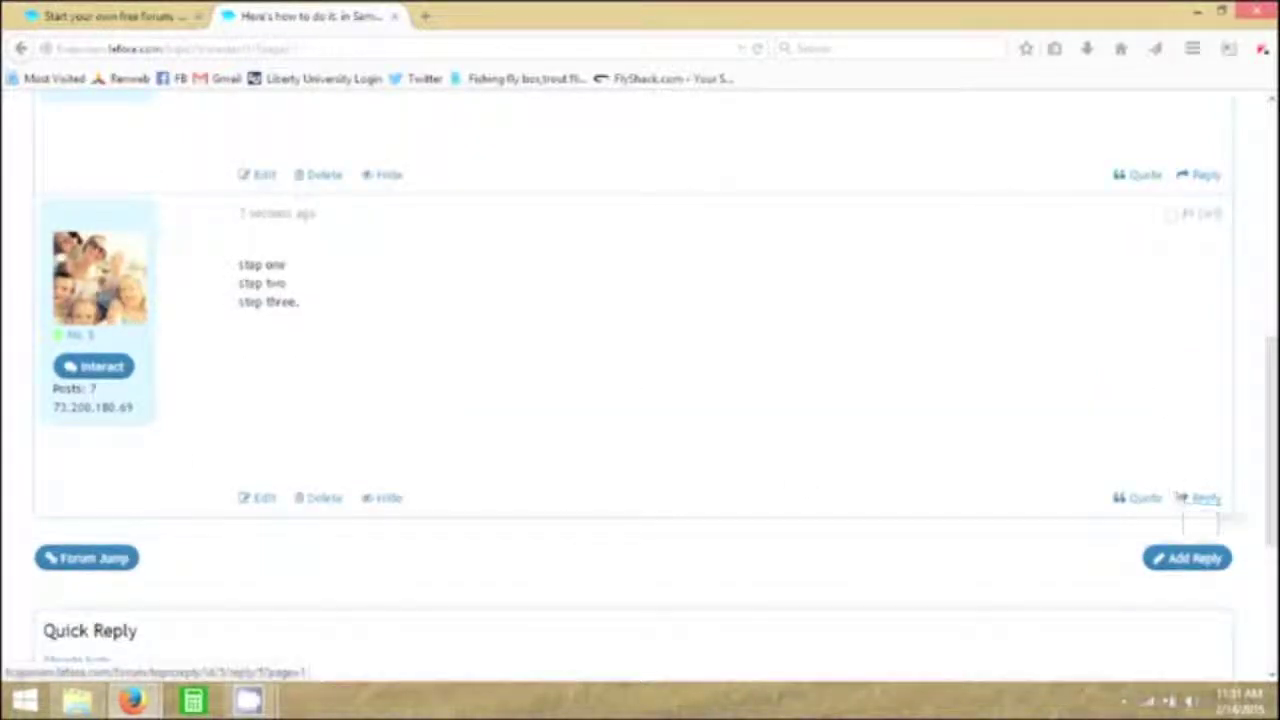
pyautogui.click(1133, 506)
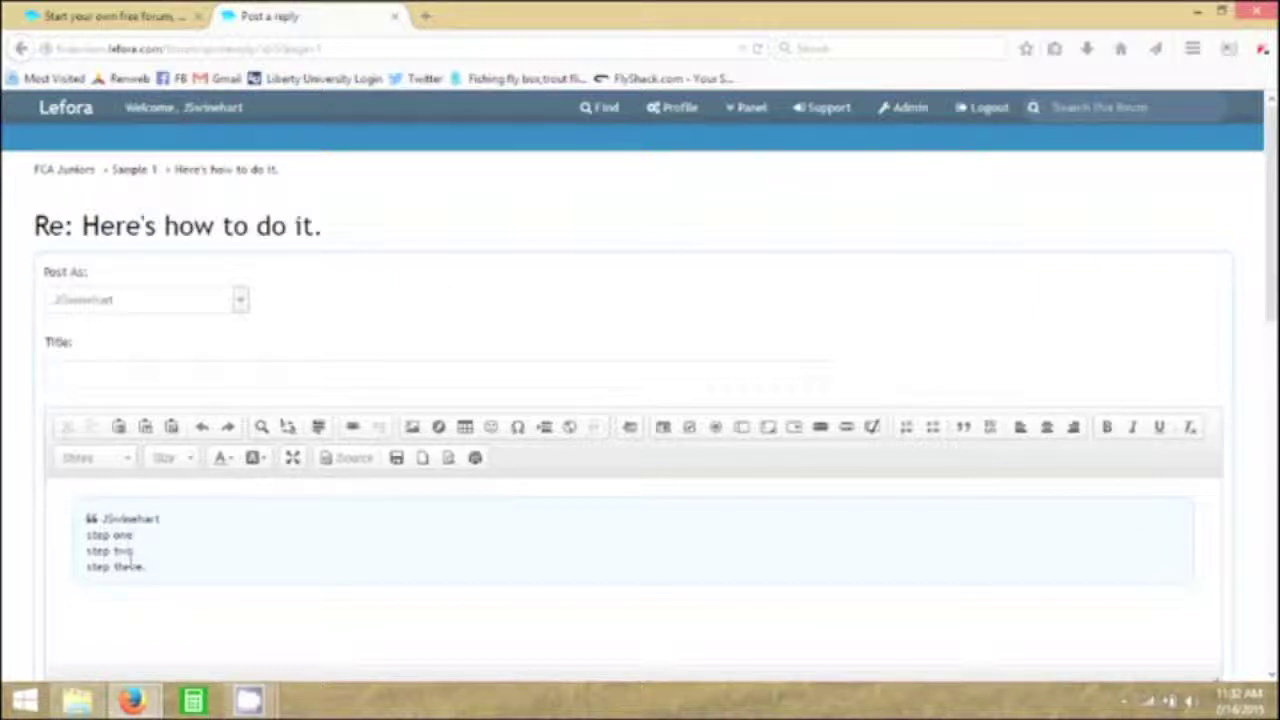
pyautogui.click(131, 612)
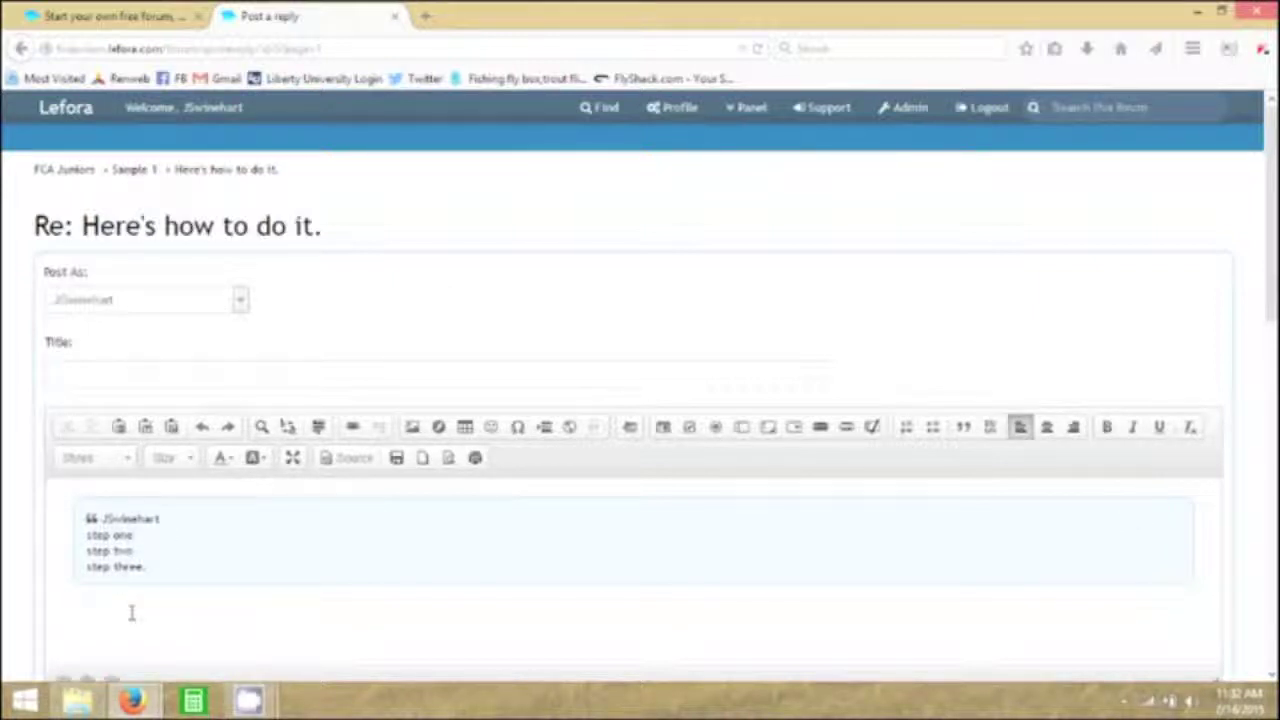
pyautogui.write('You for')
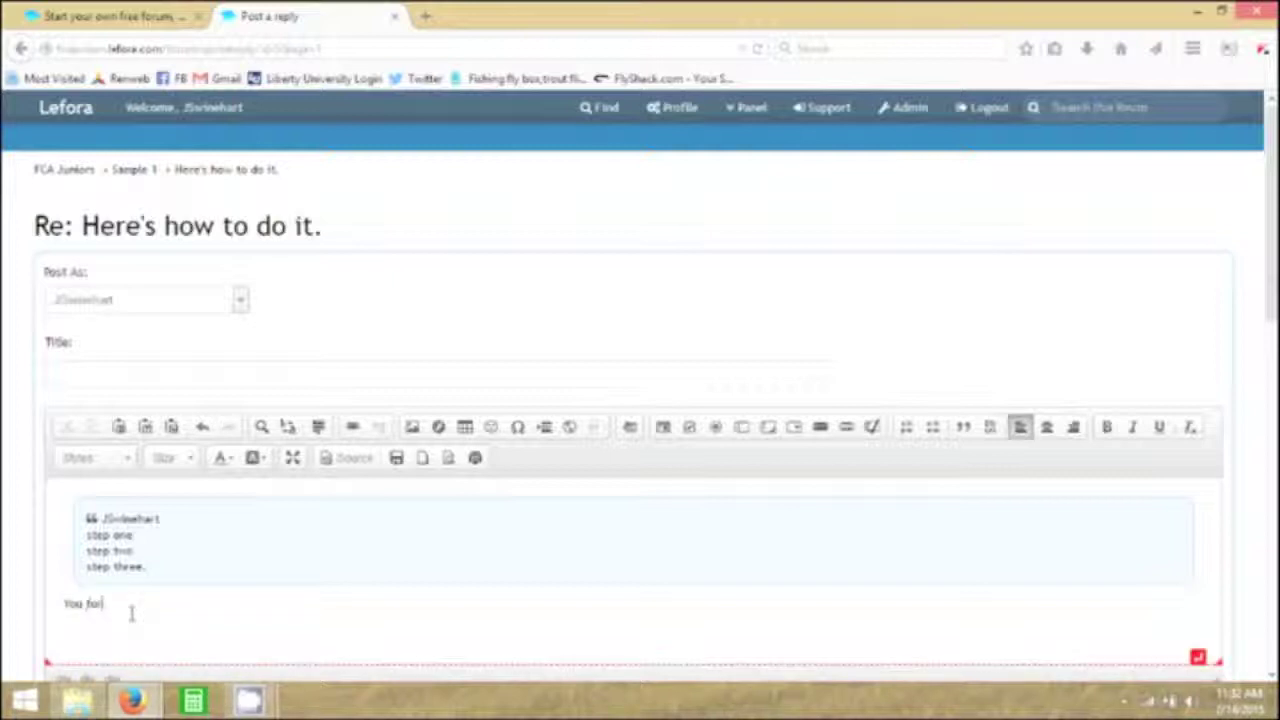
pyautogui.write('got steps four and five')
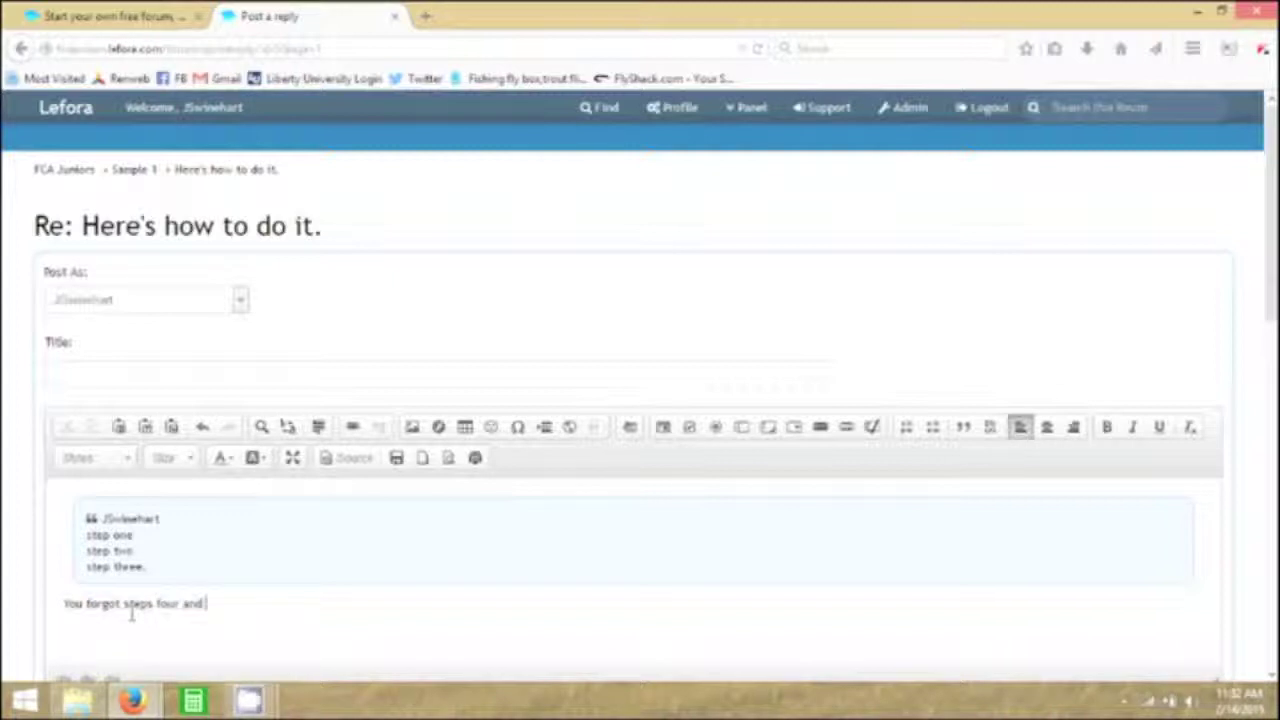
pyautogui.press('BackSpace')
pyautogui.press('BackSpace')
pyautogui.write('ve')
# - Post the quoted reply and check how it is displayed in the topic
pyautogui.scroll(-2, 649, 620)
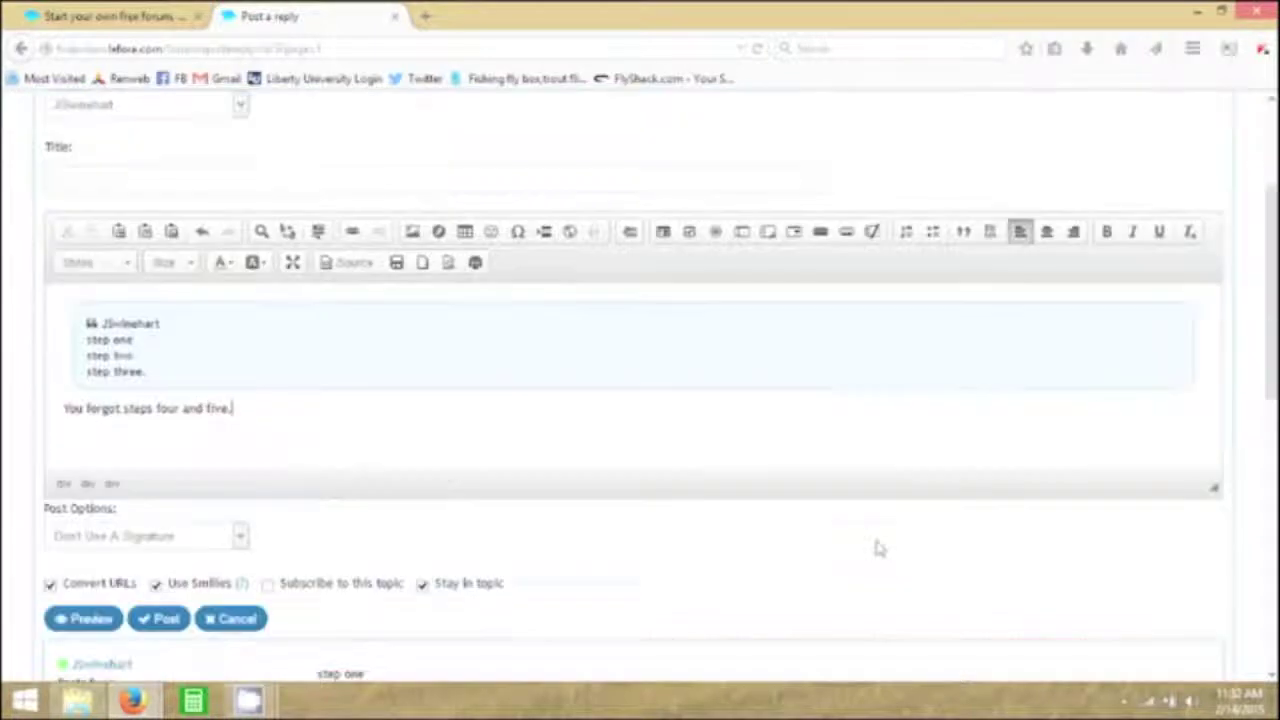
pyautogui.click(178, 619)
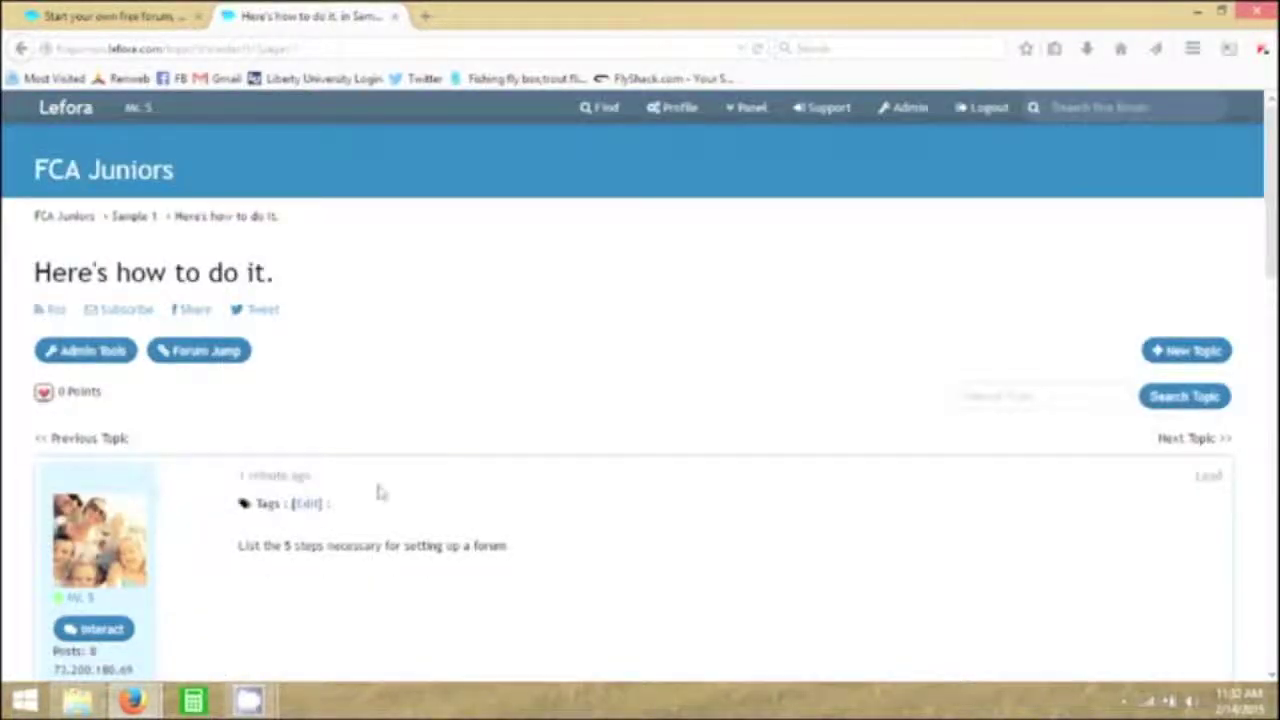
pyautogui.scroll(-8, 380, 490)
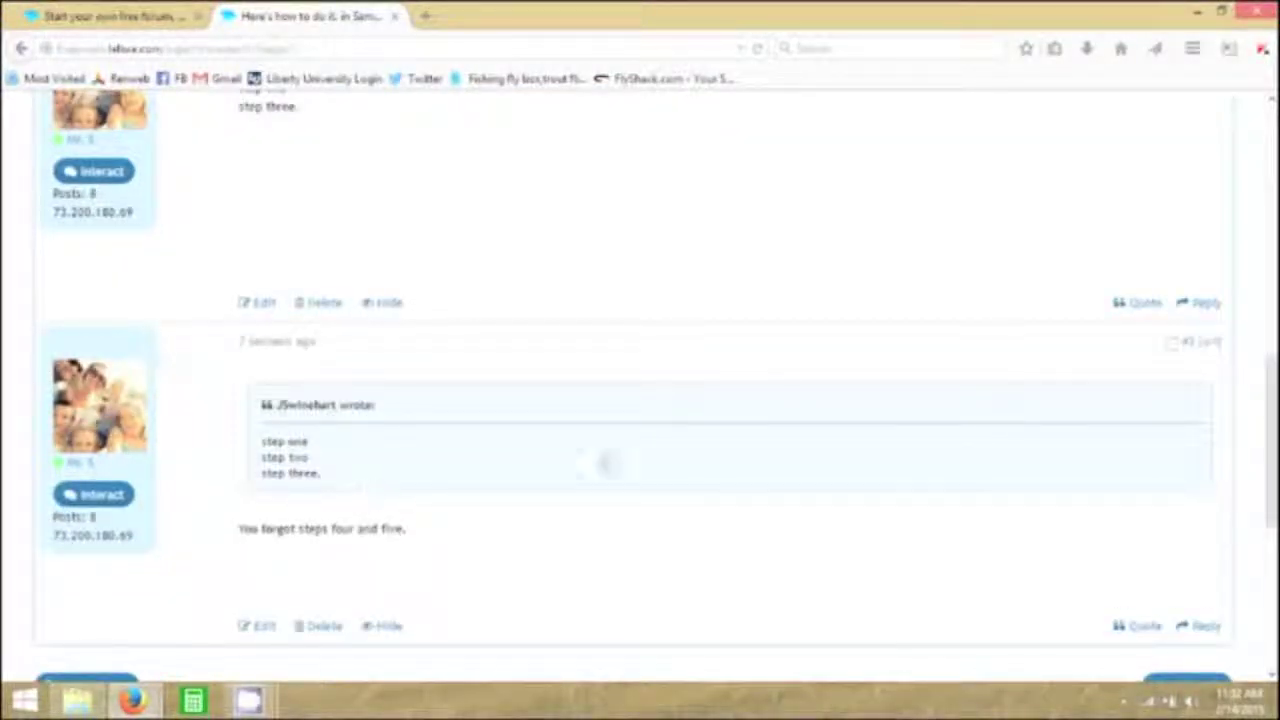
pyautogui.scroll(-2, 640, 452)
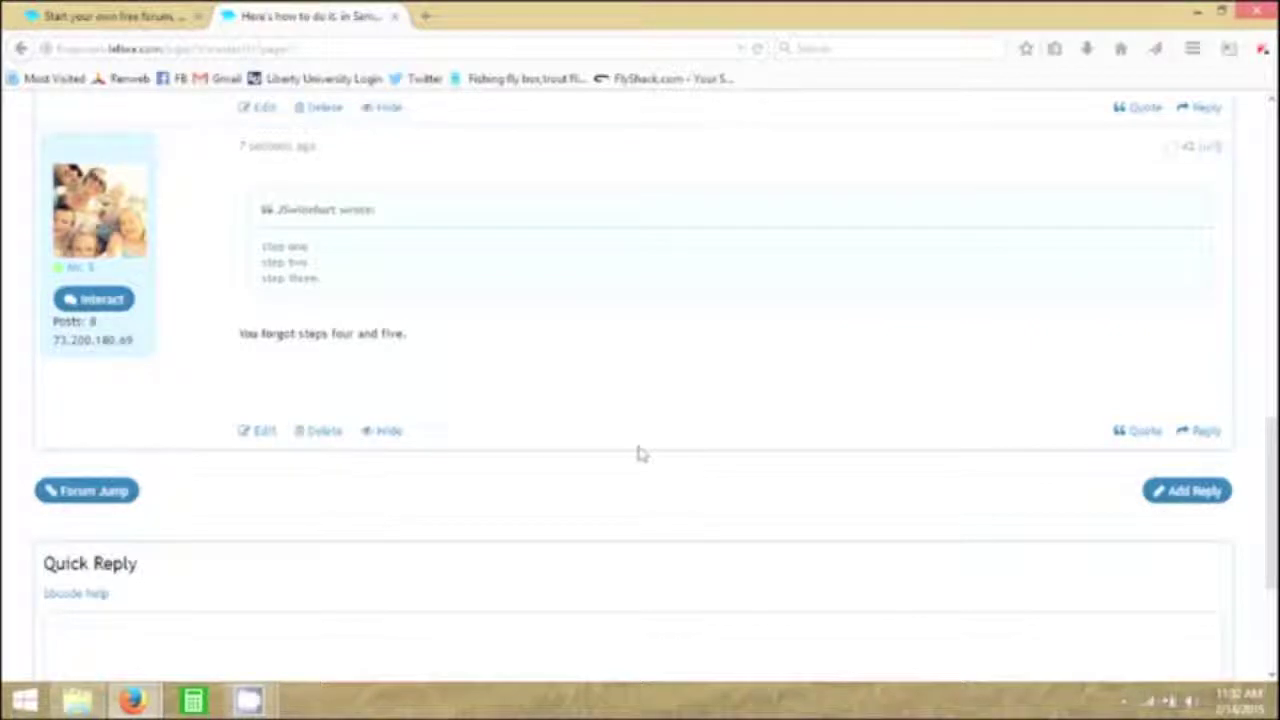